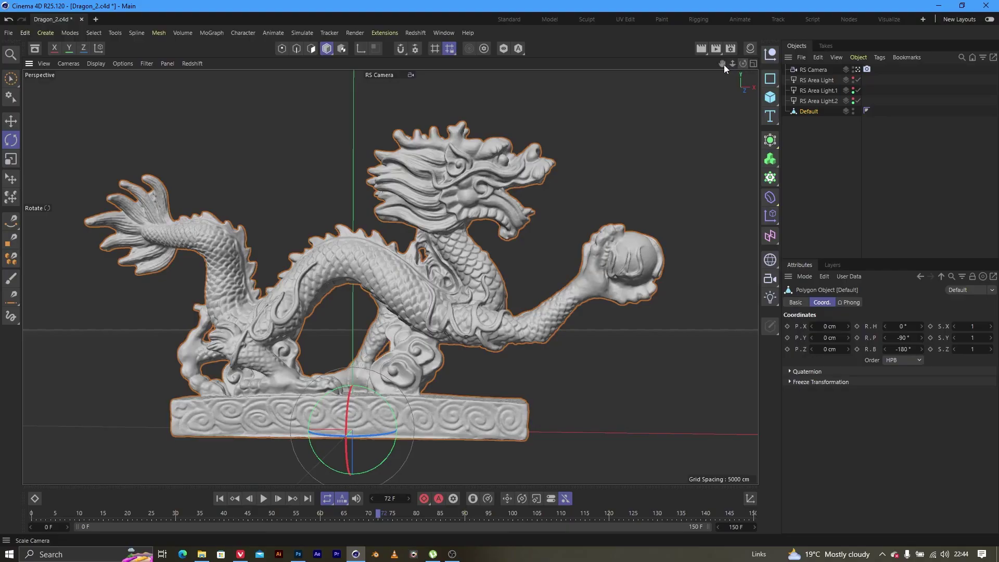
# Step: Select the area lights, then toggle RS Area Light.1 off and back on
pyautogui.moveTo(723, 65); pyautogui.dragTo(744, 59)
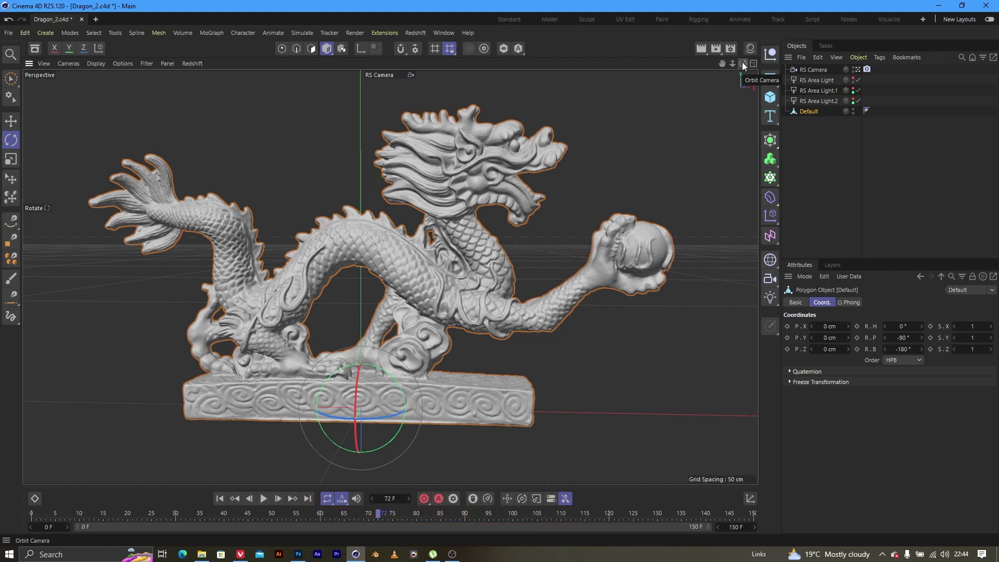
pyautogui.click(818, 79)
pyautogui.click(820, 98)
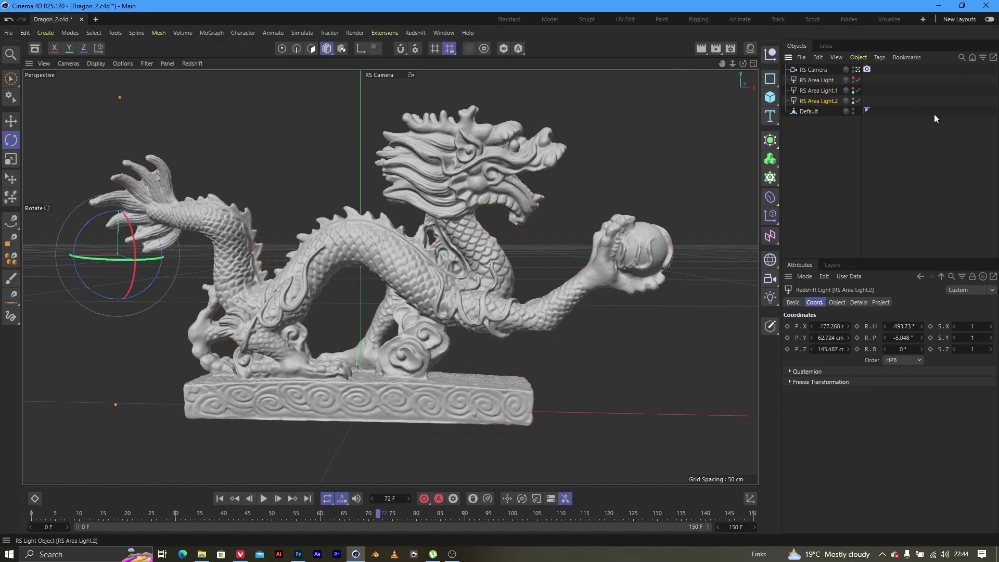
pyautogui.click(846, 134)
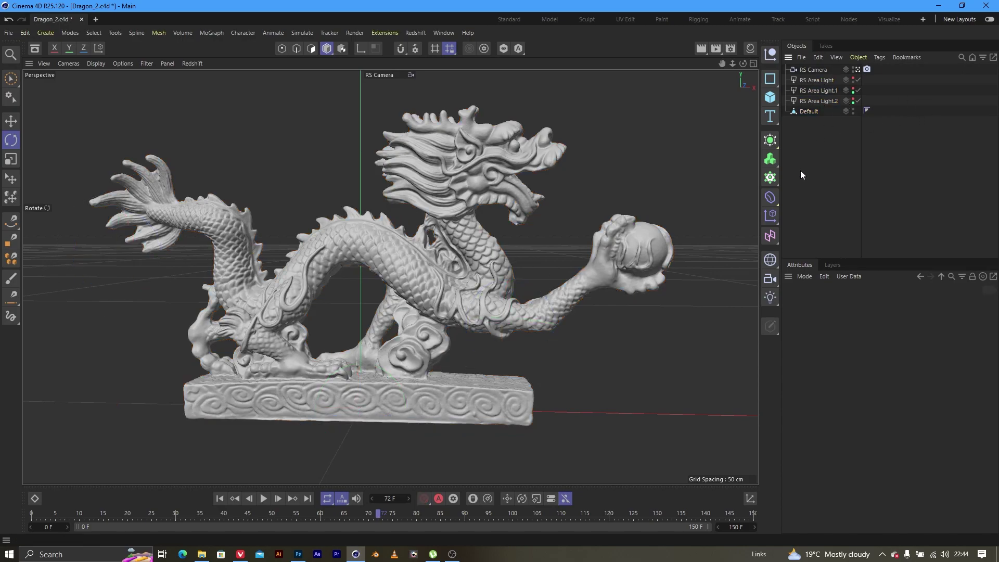
pyautogui.click(853, 92)
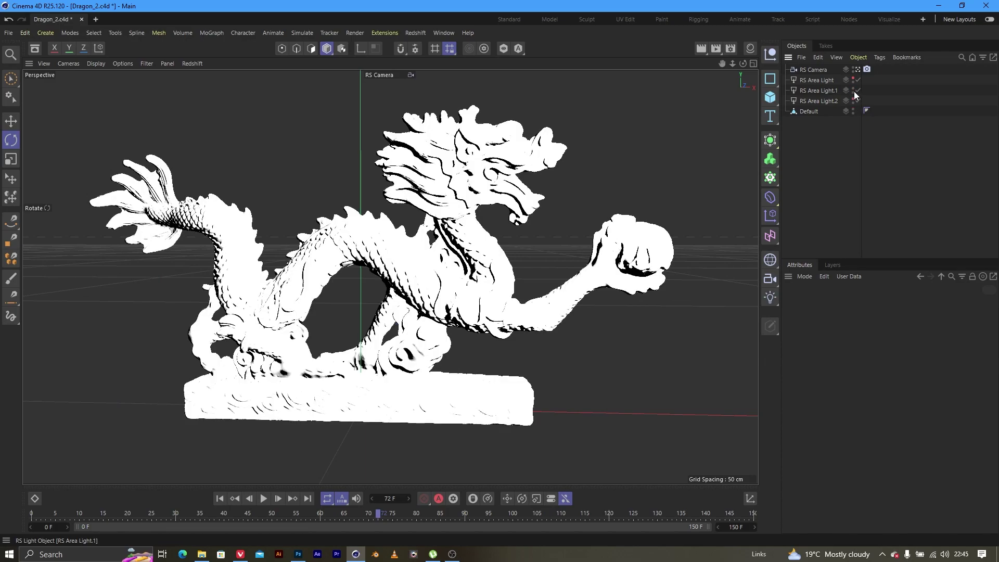
pyautogui.click(857, 91)
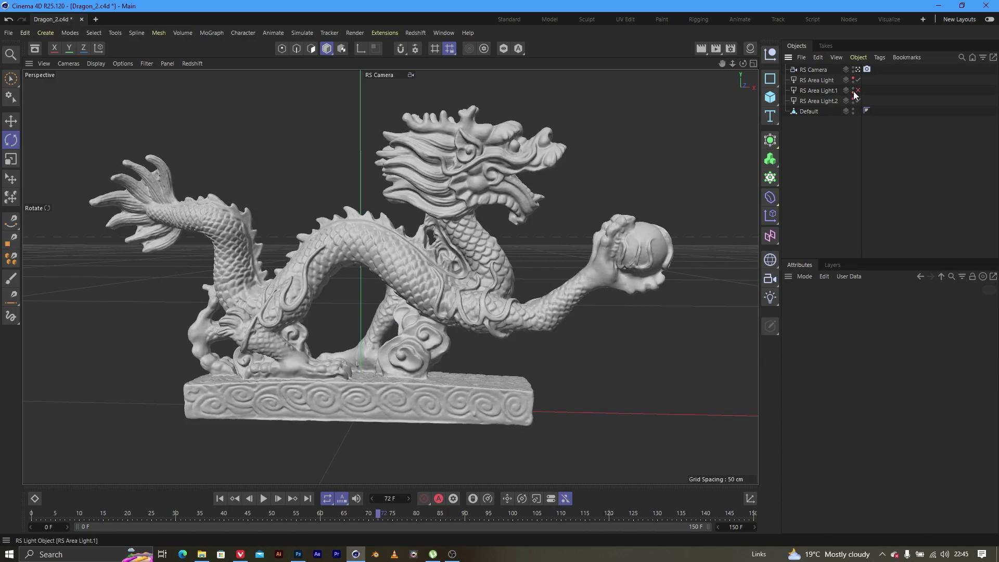
pyautogui.click(857, 91)
# Step: Orbit and pan the view to a low, flatter side angle on the dragon
pyautogui.moveTo(744, 63)
pyautogui.mouseDown()
pyautogui.moveTo(754, 65)
pyautogui.moveTo(744, 63)
pyautogui.mouseUp()
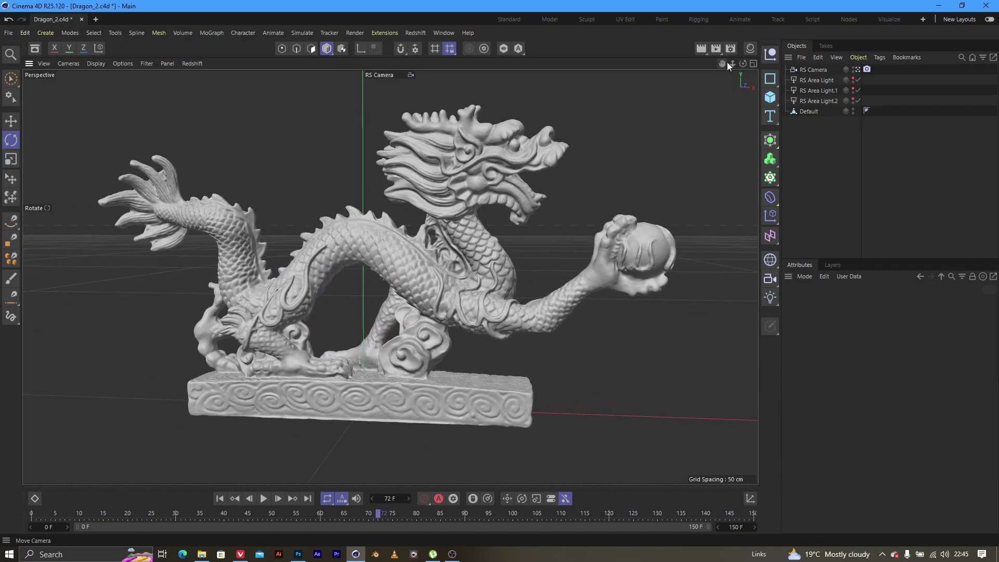
pyautogui.moveTo(726, 62)
pyautogui.mouseDown()
pyautogui.moveTo(719, 79)
pyautogui.moveTo(747, 67)
pyautogui.moveTo(726, 71)
pyautogui.moveTo(719, 60)
pyautogui.moveTo(741, 67)
pyautogui.mouseUp()
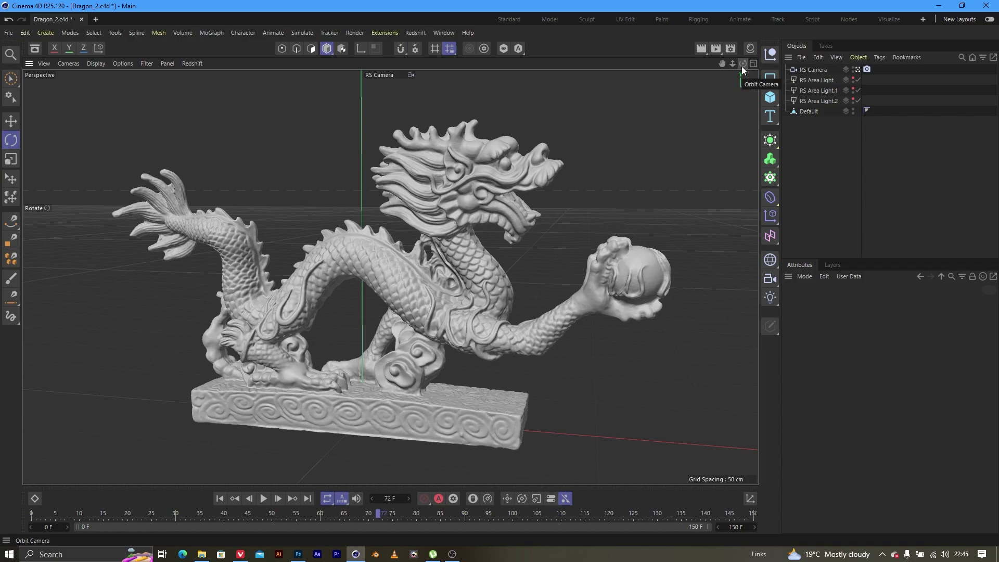
pyautogui.moveTo(742, 66)
pyautogui.mouseDown()
pyautogui.moveTo(745, 57)
pyautogui.moveTo(726, 65)
pyautogui.mouseUp()
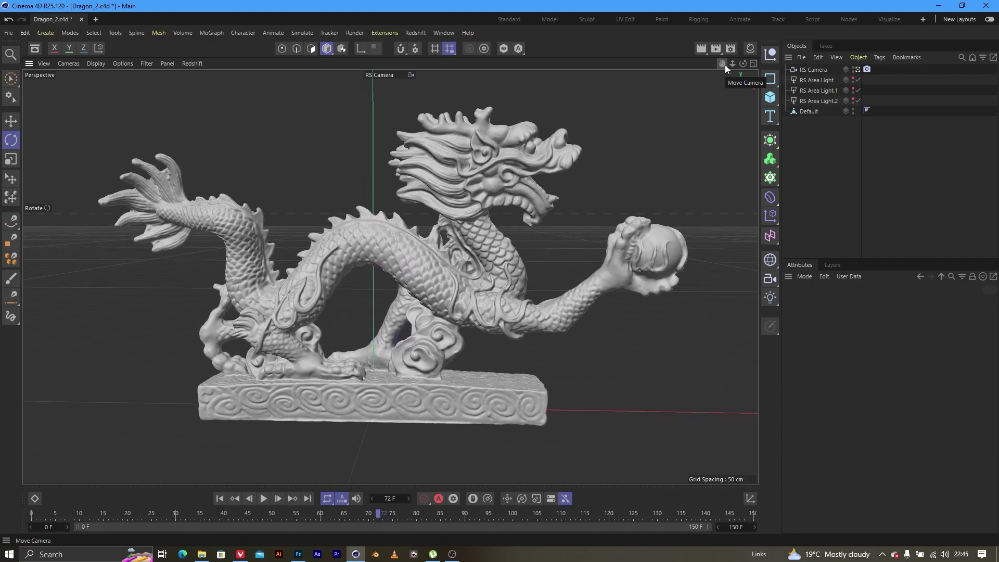
# Step: Select all scene materials in the Material Manager and delete them
pyautogui.click(751, 49)
pyautogui.click(641, 105)
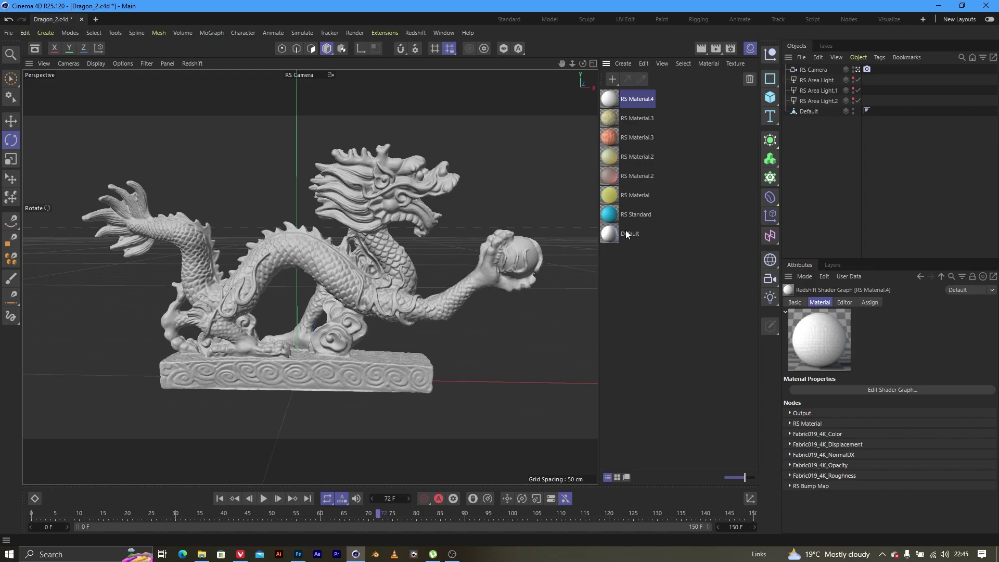
pyautogui.hotkey('ctrl', 'a')
pyautogui.press('Delete')
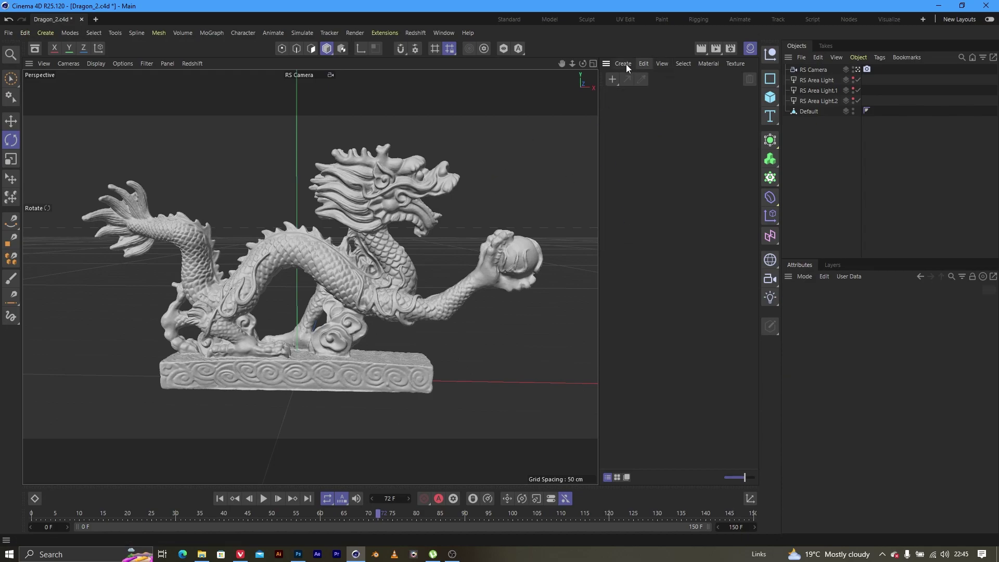
pyautogui.moveTo(599, 152); pyautogui.dragTo(678, 156)
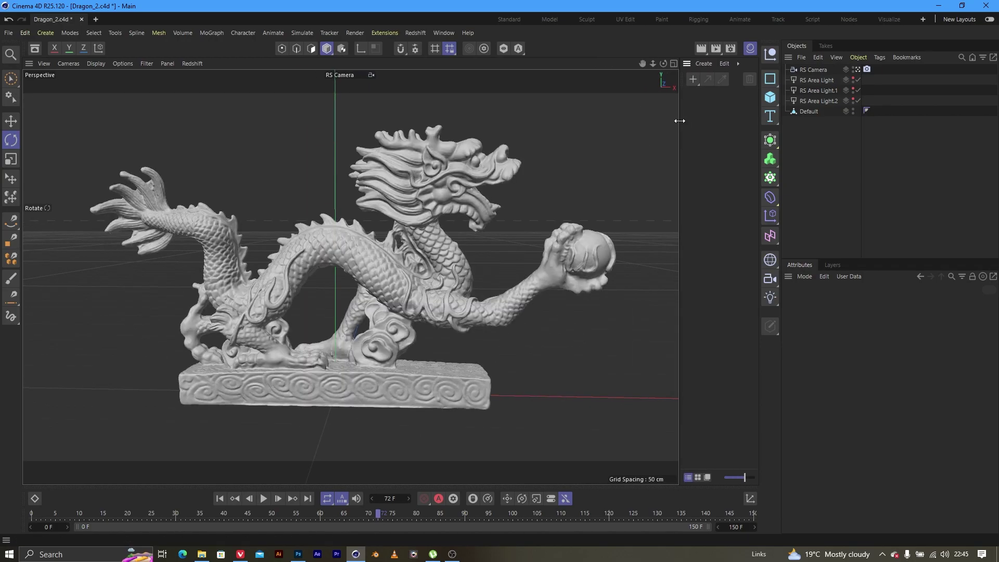
pyautogui.moveTo(678, 122); pyautogui.dragTo(652, 123)
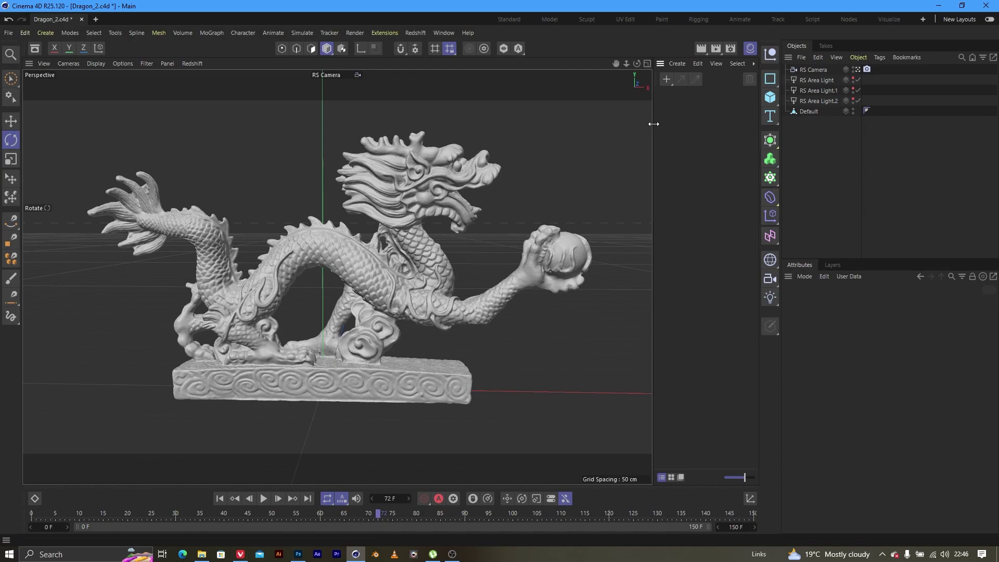
# Step: Create a new Redshift Standard material
pyautogui.click(683, 66)
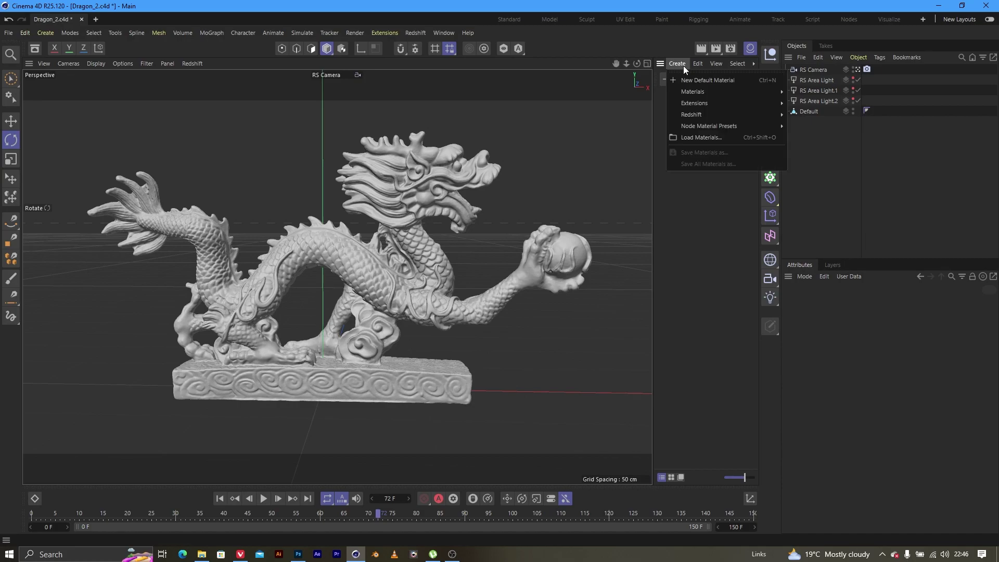
pyautogui.moveTo(700, 119)
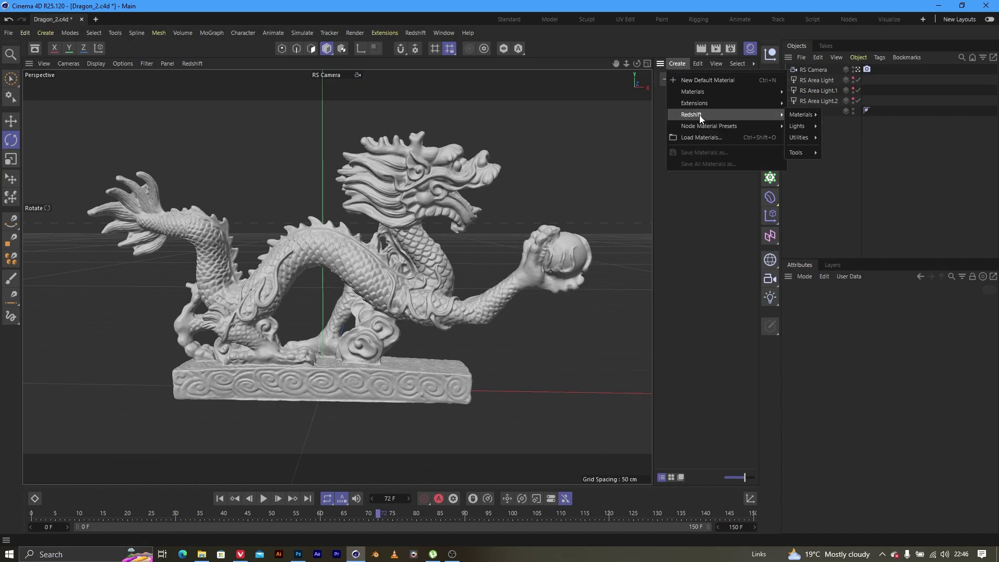
pyautogui.click(673, 60)
pyautogui.click(672, 60)
pyautogui.moveTo(689, 119)
pyautogui.moveTo(805, 114)
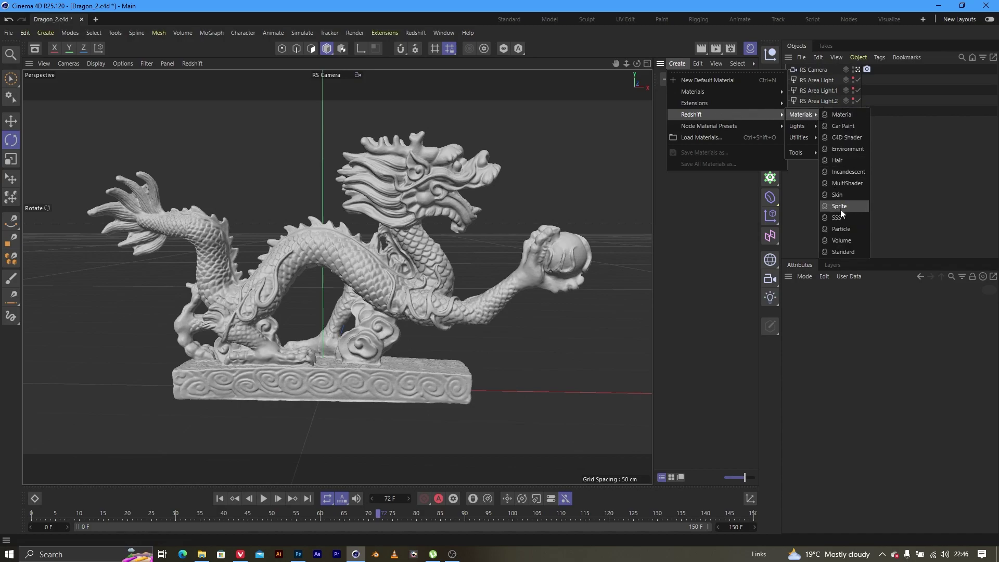
pyautogui.click(843, 252)
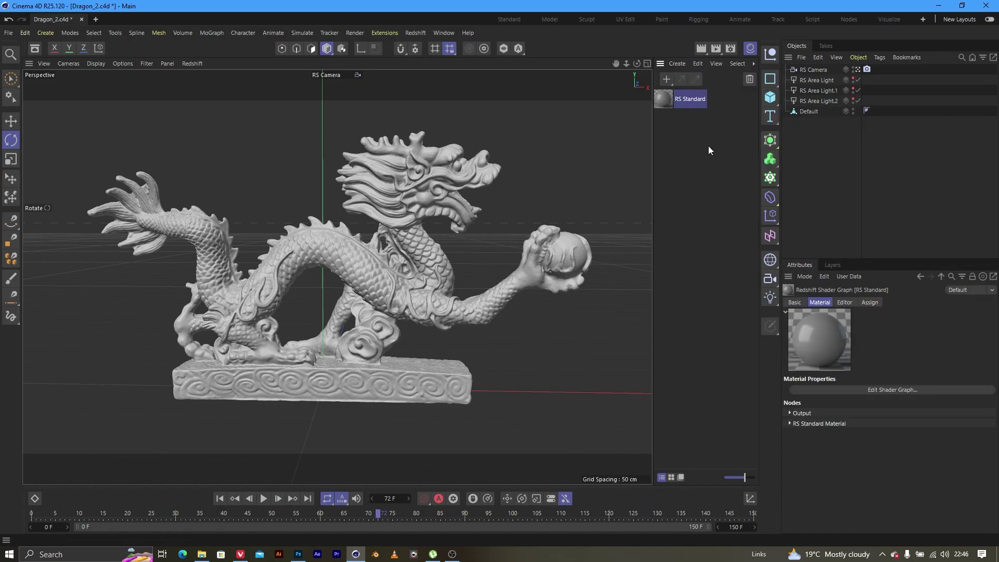
# Step: Rename the new material to 'SSS'
pyautogui.doubleClick(689, 101)
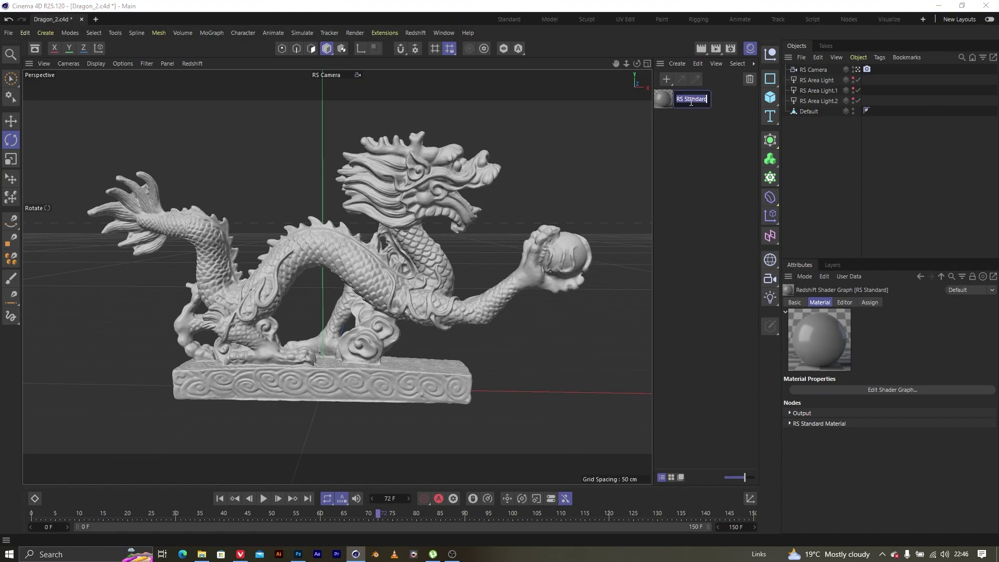
pyautogui.write('SSS')
pyautogui.press('Return')
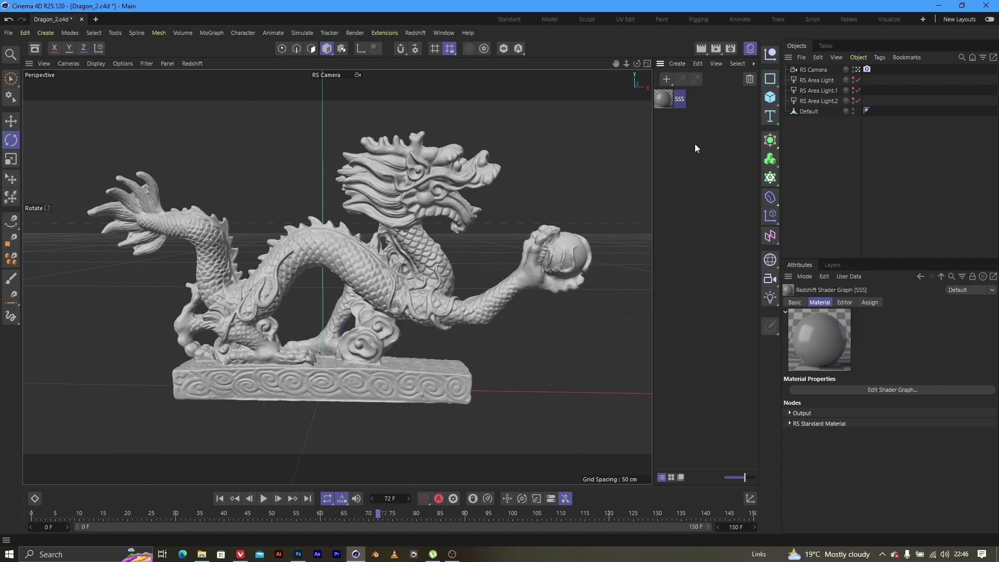
# Step: Drag the SSS material onto the dragon and open the Redshift RenderView
pyautogui.moveTo(663, 99); pyautogui.dragTo(404, 274)
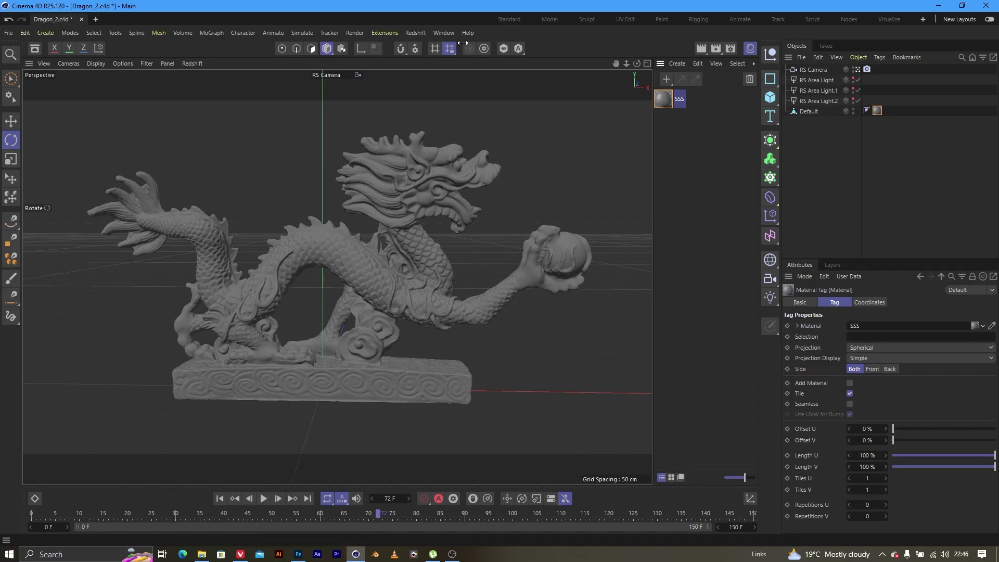
pyautogui.click(410, 31)
pyautogui.moveTo(463, 93)
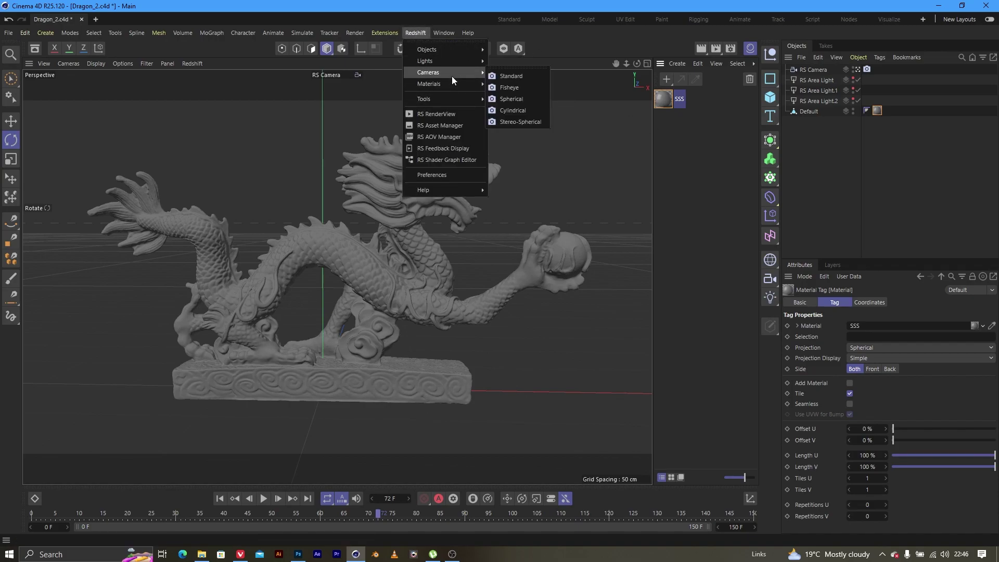
pyautogui.click(452, 115)
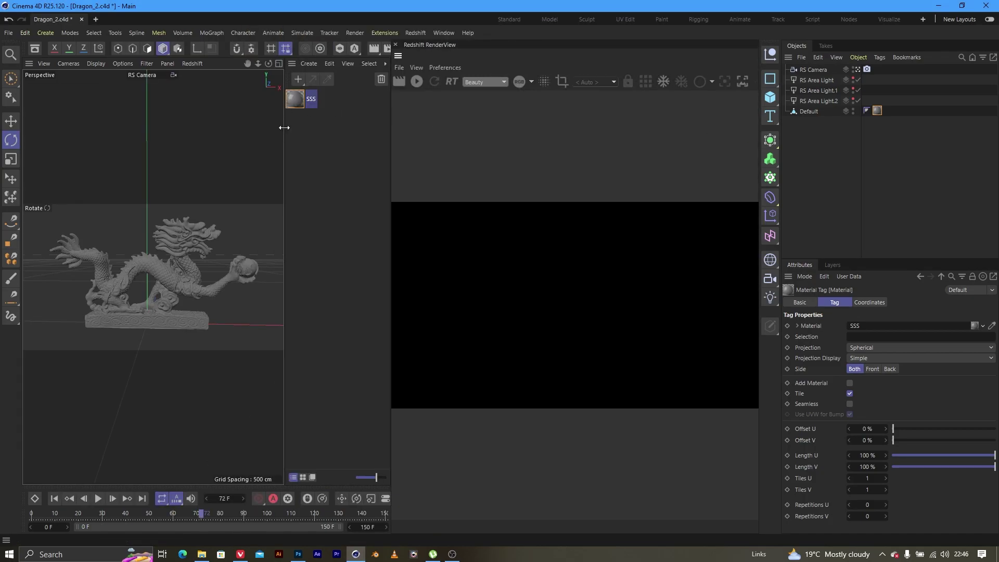
# Step: Dock the RenderView beside the viewport and start the live render of the dragon
pyautogui.moveTo(284, 128); pyautogui.dragTo(317, 127)
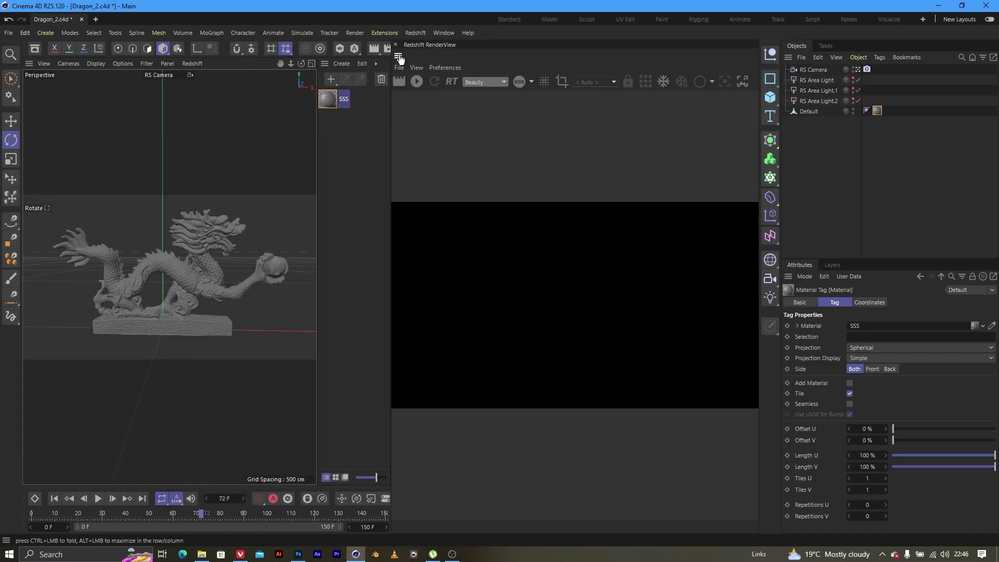
pyautogui.moveTo(400, 59); pyautogui.dragTo(314, 80)
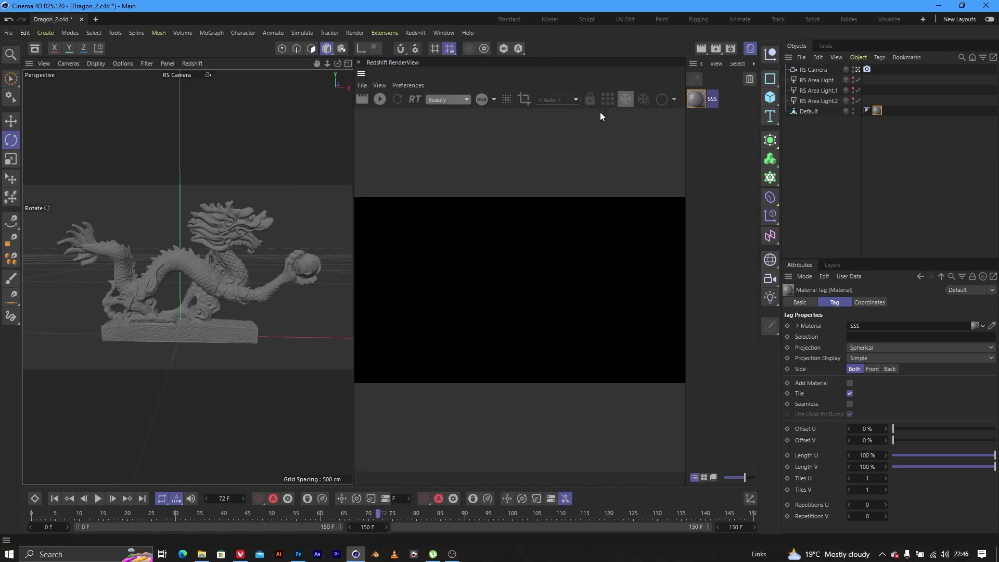
pyautogui.moveTo(353, 148); pyautogui.dragTo(382, 147)
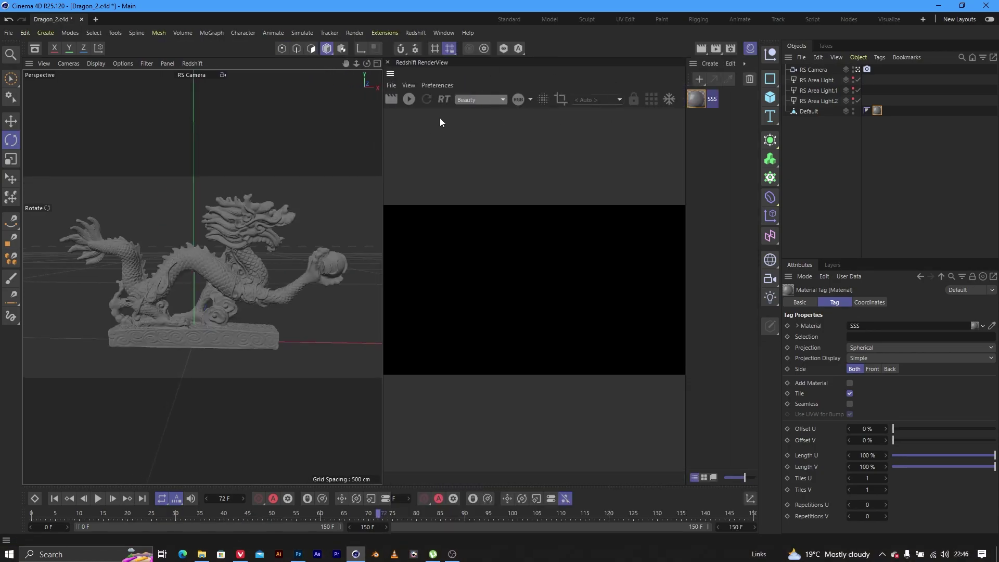
pyautogui.click(410, 99)
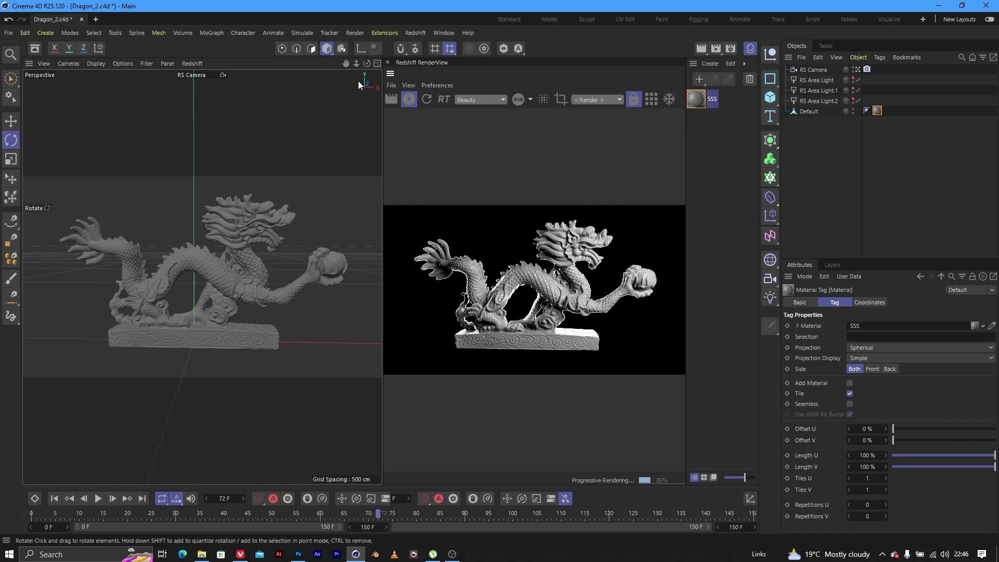
pyautogui.moveTo(367, 63); pyautogui.dragTo(390, 64)
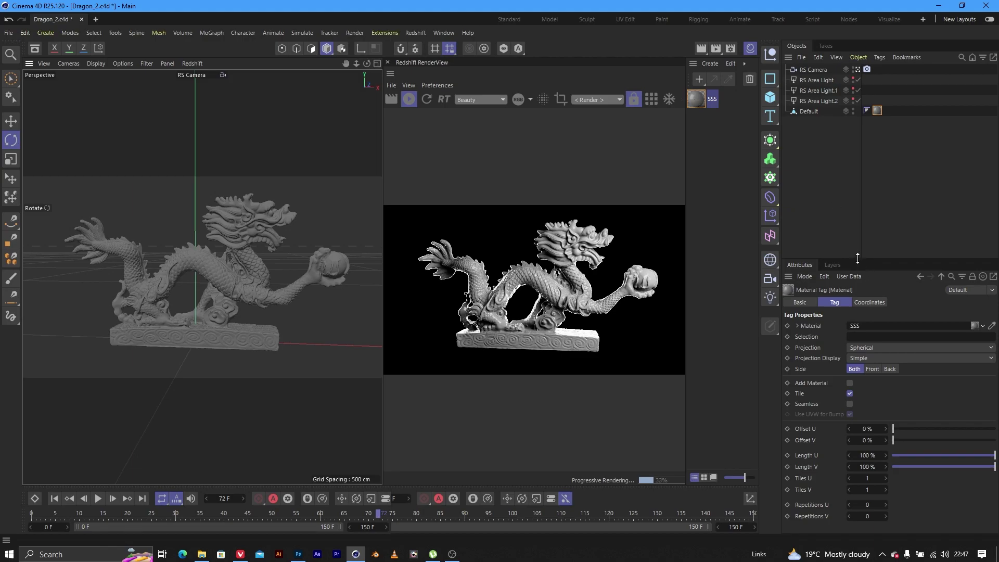
pyautogui.moveTo(858, 258); pyautogui.dragTo(864, 130)
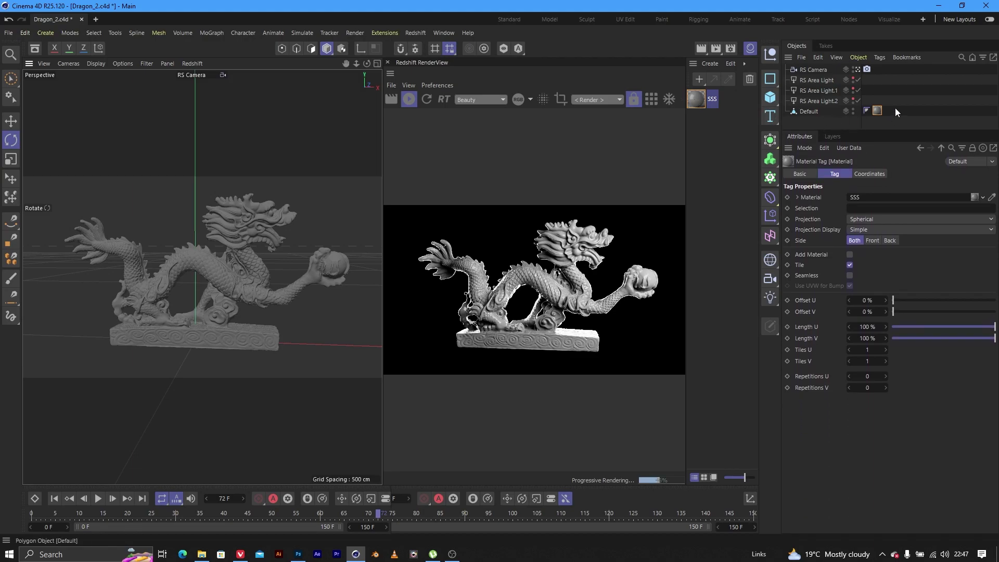
# Step: Expand the SSS material's RS Standard Material settings and collapse Base and Reflection
pyautogui.doubleClick(696, 99)
pyautogui.click(432, 39)
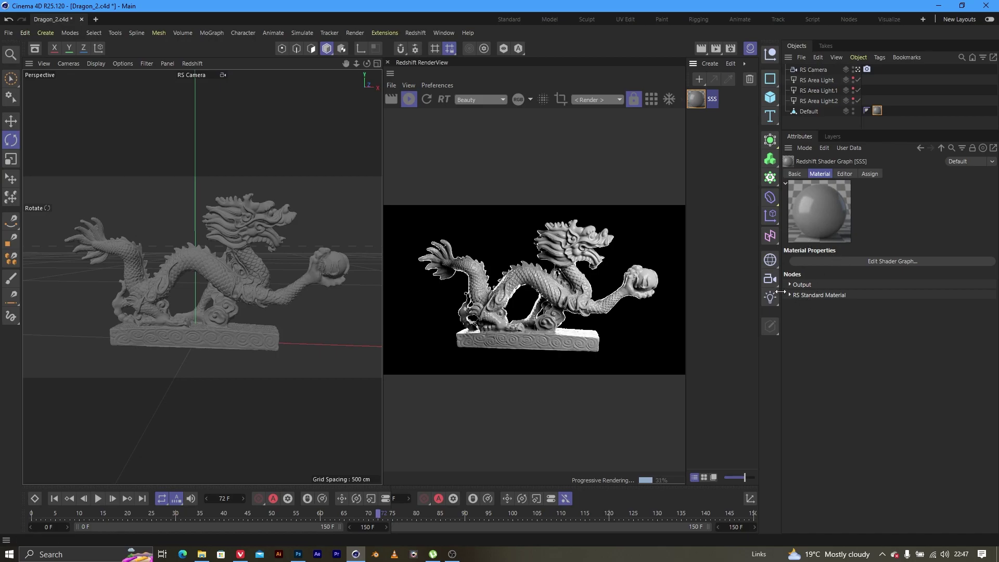
pyautogui.click(789, 295)
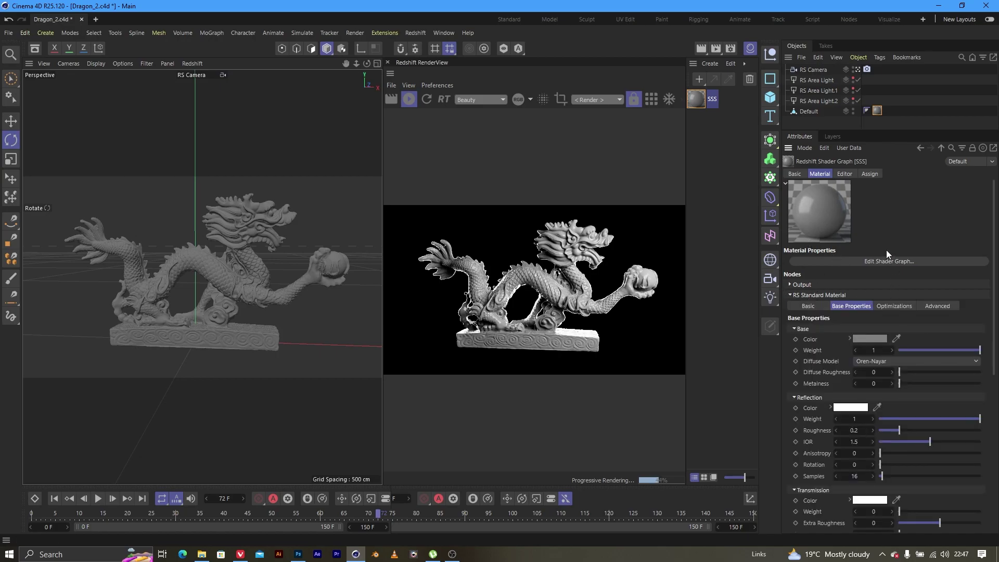
pyautogui.click(795, 329)
pyautogui.click(794, 338)
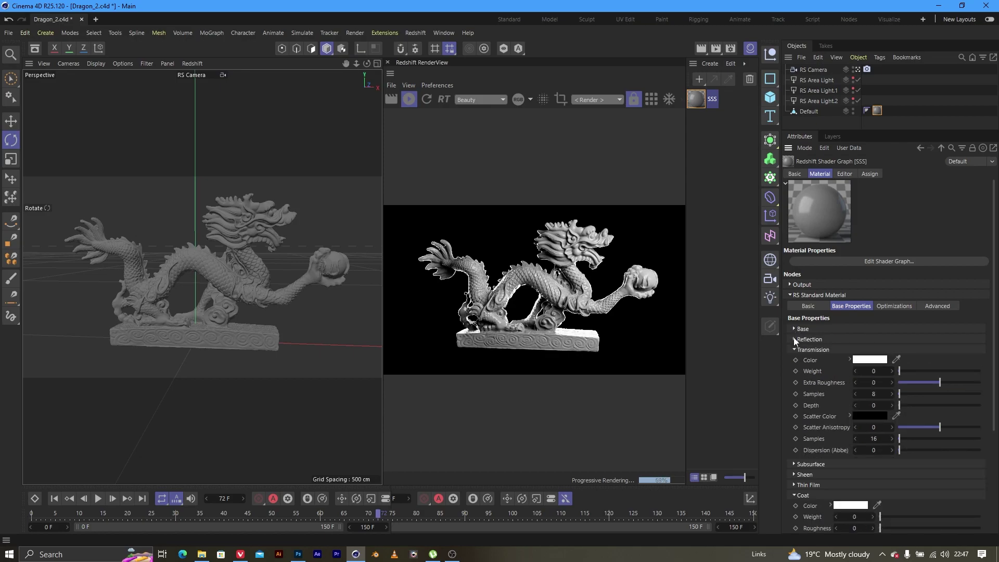
pyautogui.click(792, 329)
pyautogui.click(795, 329)
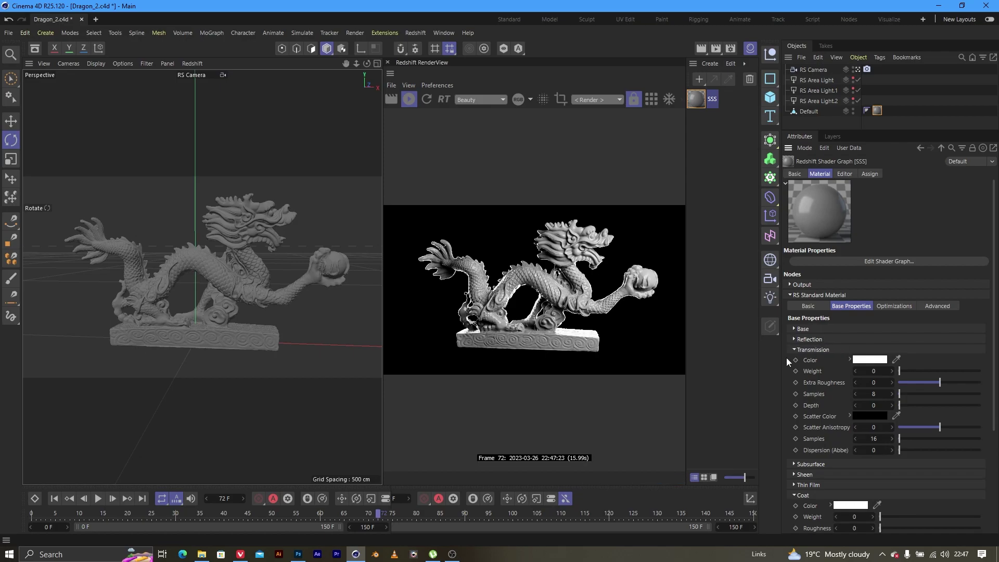
# Step: Collapse Transmission, Coat, Emission and Geometry, and expand Subsurface
pyautogui.click(796, 349)
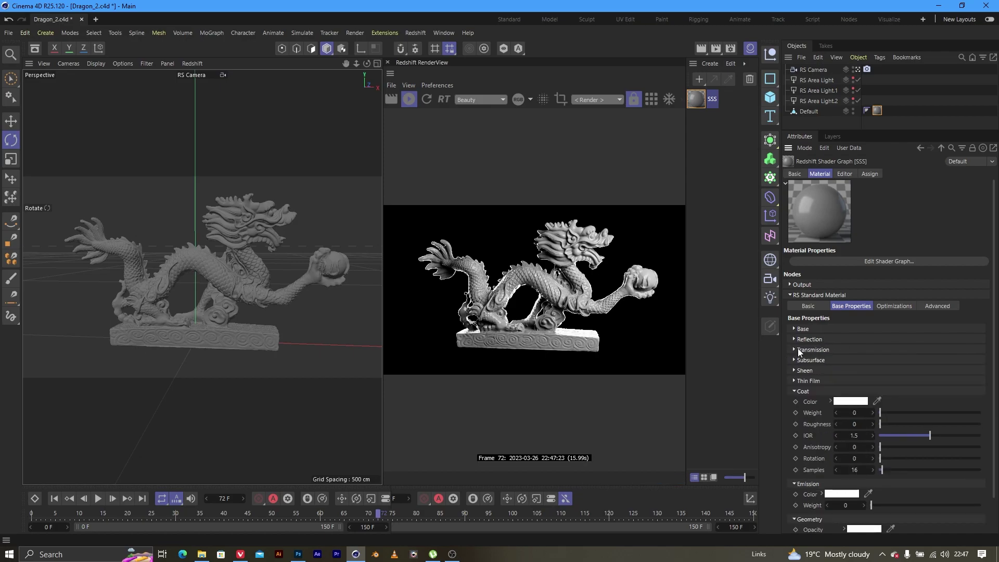
pyautogui.click(794, 392)
pyautogui.click(794, 401)
pyautogui.click(795, 412)
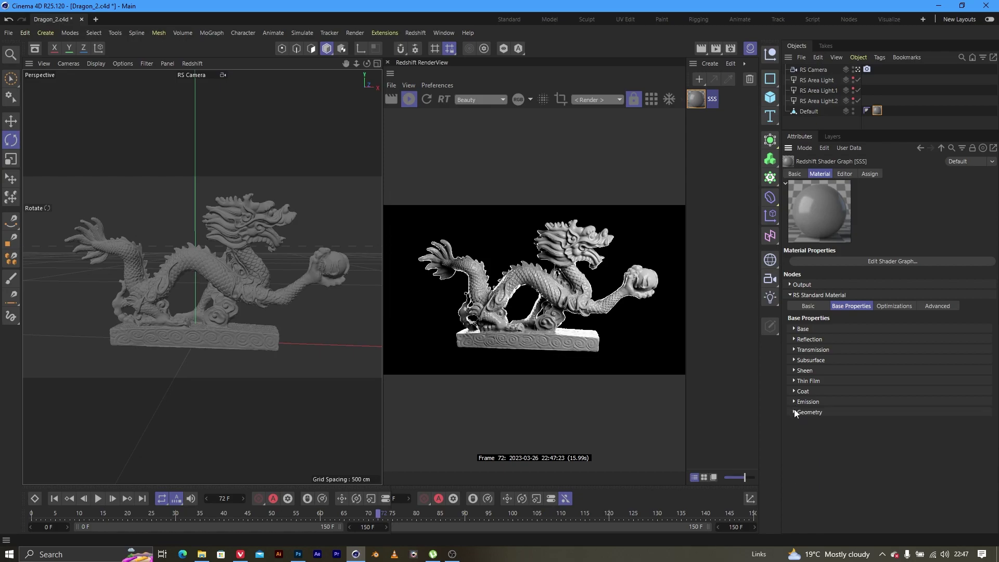
pyautogui.click(795, 360)
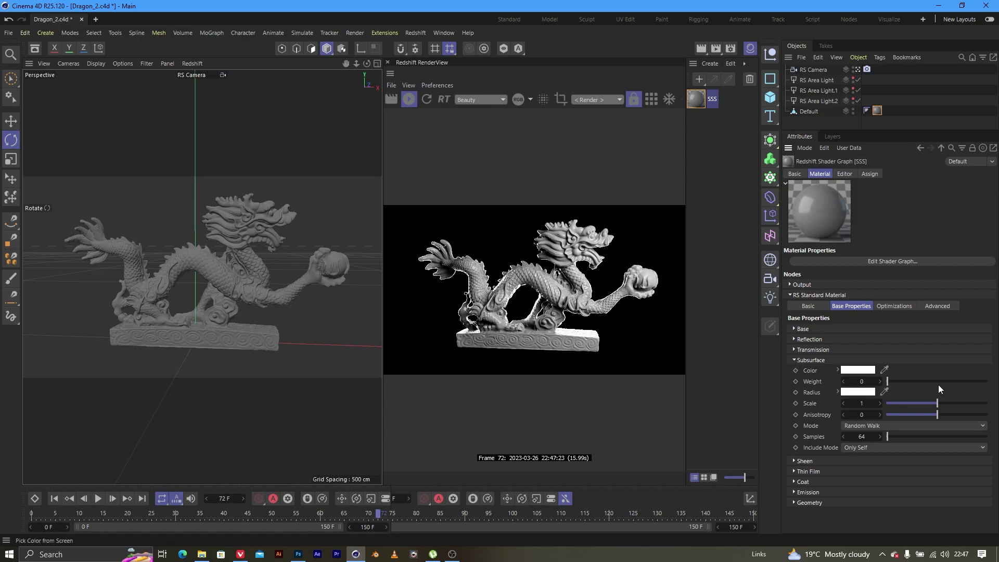
# Step: Drag the SSS Subsurface Weight up to 0.592
pyautogui.moveTo(889, 383); pyautogui.dragTo(946, 382)
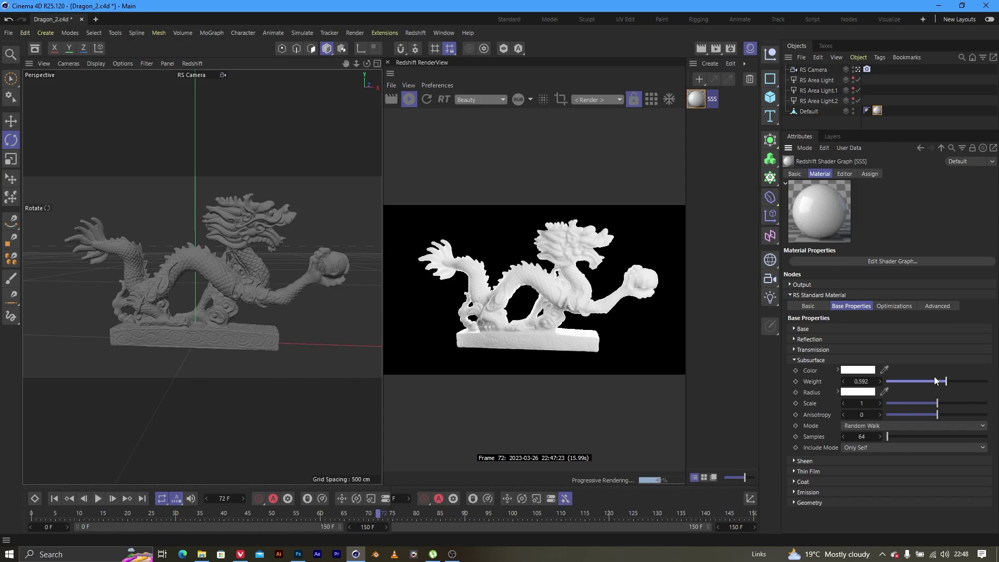
# Step: Set the SSS material's base colour to red (RGB 232, 10, 10)
pyautogui.click(794, 328)
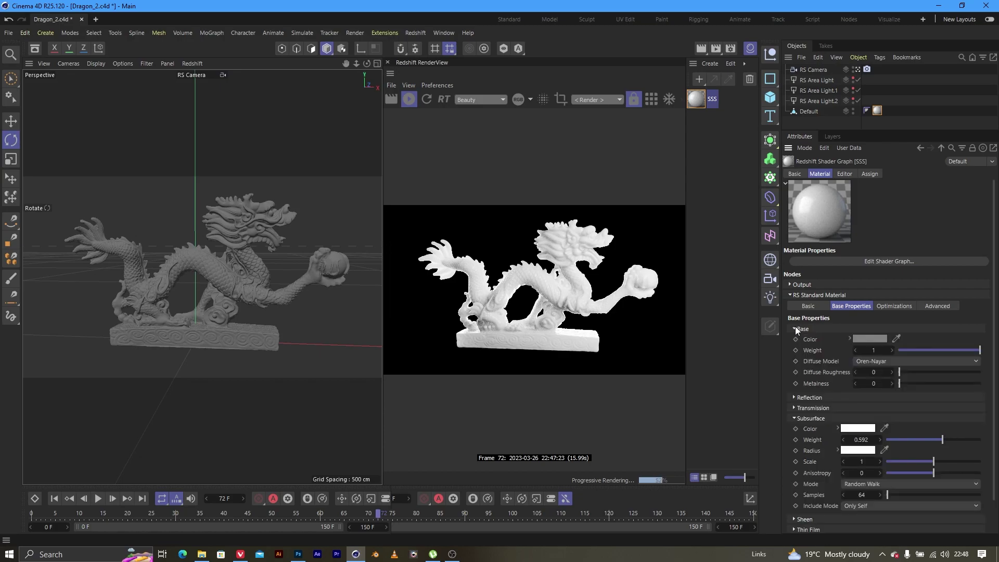
pyautogui.click(861, 338)
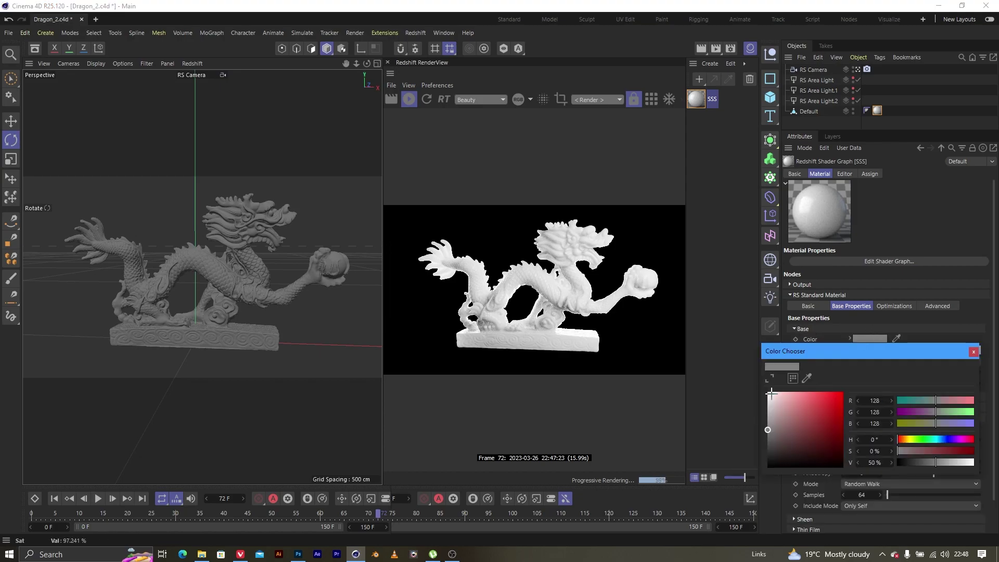
pyautogui.moveTo(798, 414)
pyautogui.mouseDown()
pyautogui.moveTo(815, 397)
pyautogui.moveTo(843, 405)
pyautogui.moveTo(842, 392)
pyautogui.moveTo(838, 408)
pyautogui.moveTo(840, 399)
pyautogui.mouseUp()
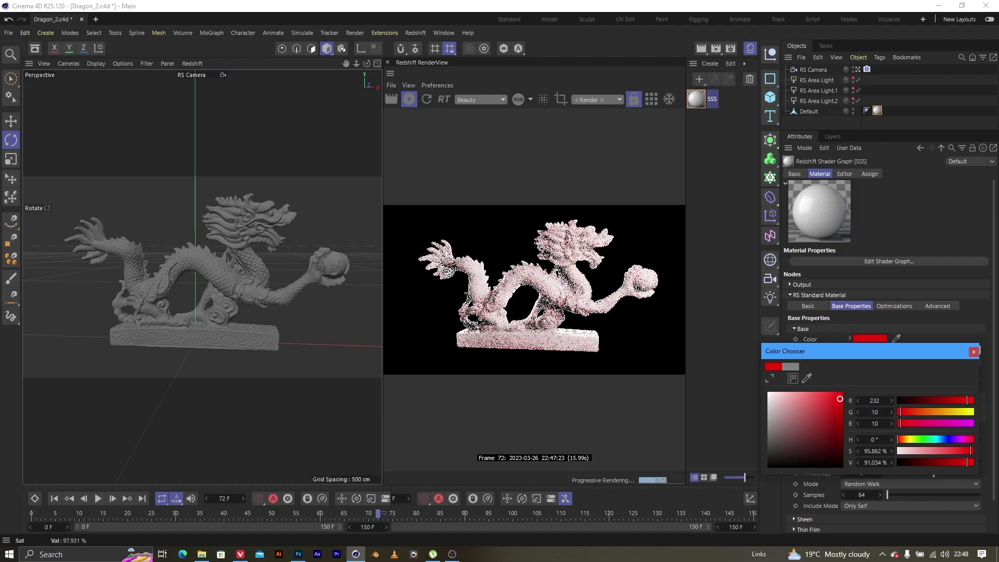
pyautogui.click(974, 352)
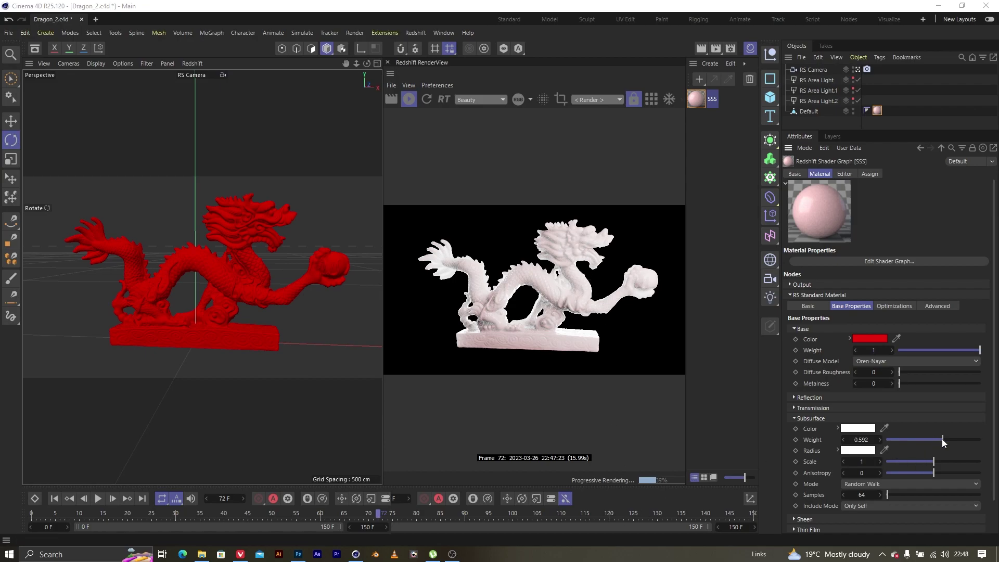
# Step: Adjust Subsurface Weight back and forth, settling at a low value near 0.1
pyautogui.moveTo(942, 441); pyautogui.dragTo(908, 440)
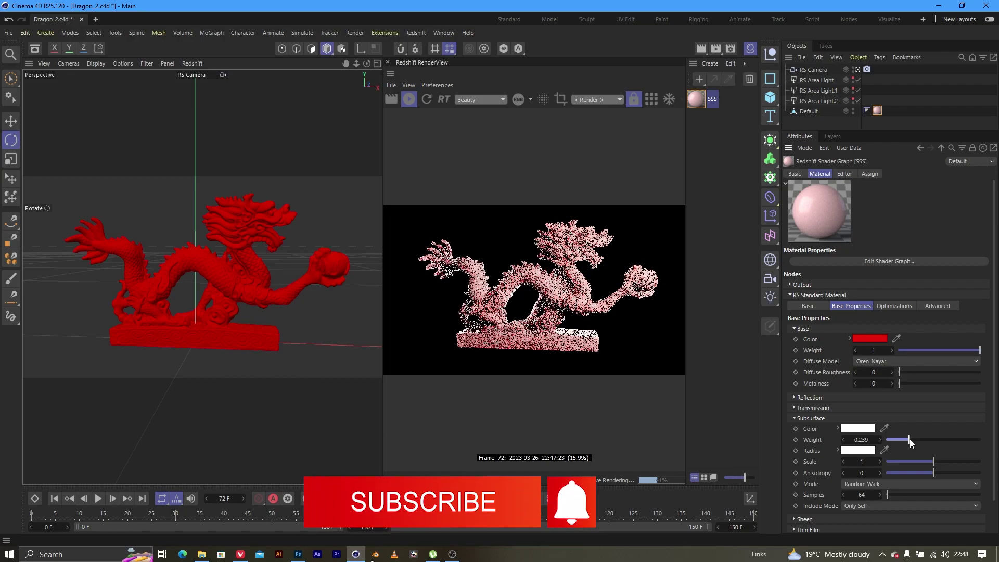
pyautogui.moveTo(910, 439); pyautogui.dragTo(979, 439)
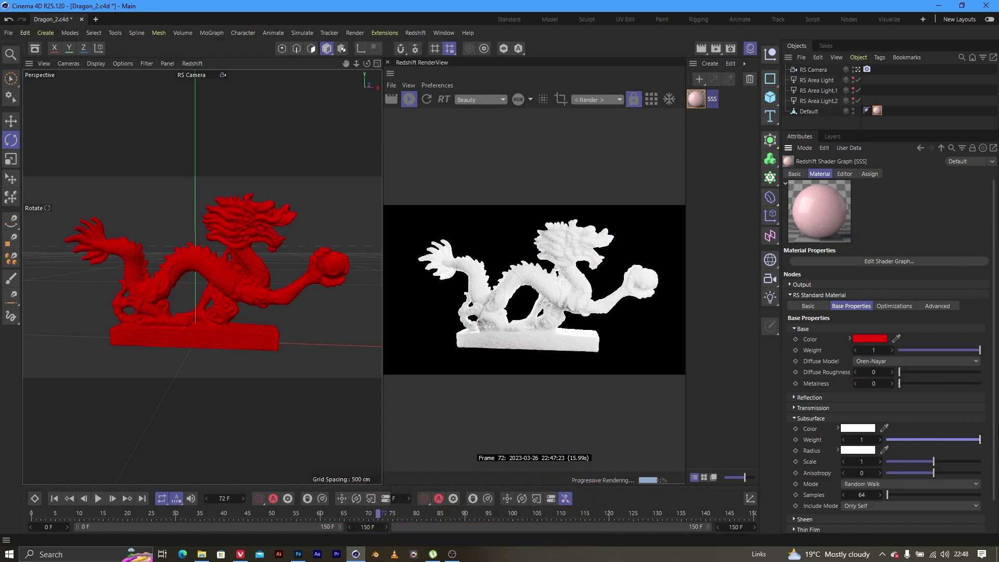
pyautogui.moveTo(979, 439); pyautogui.dragTo(894, 441)
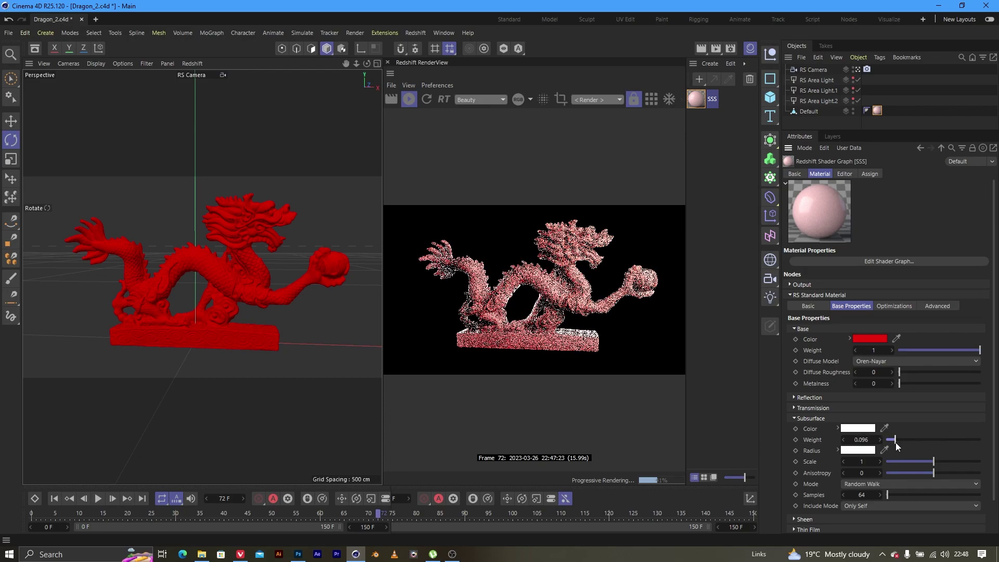
# Step: Try pink subsurface colours, then set the subsurface colour to light blue (RGB 95, 178, 255)
pyautogui.click(865, 429)
pyautogui.moveTo(864, 427); pyautogui.dragTo(679, 386)
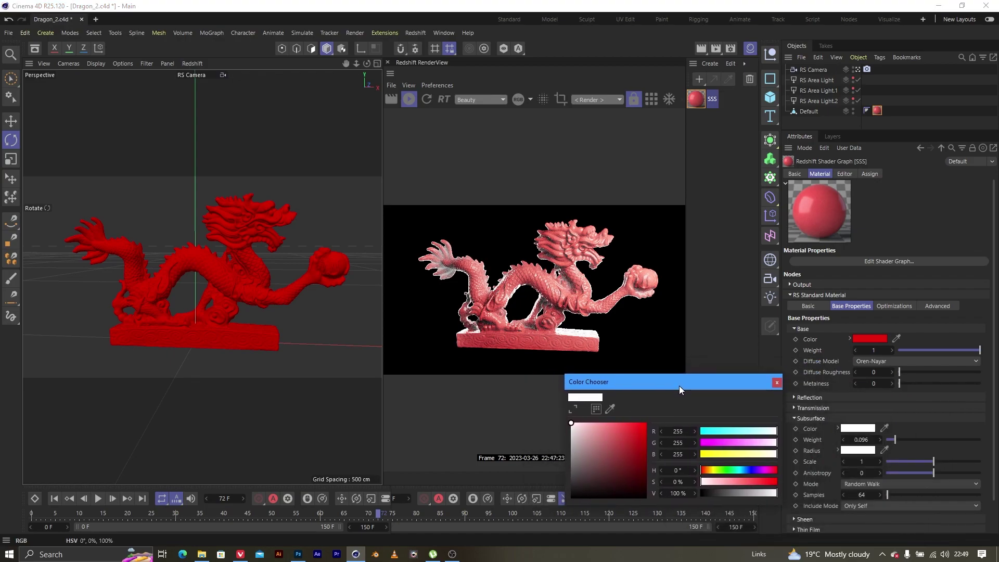
pyautogui.click(604, 422)
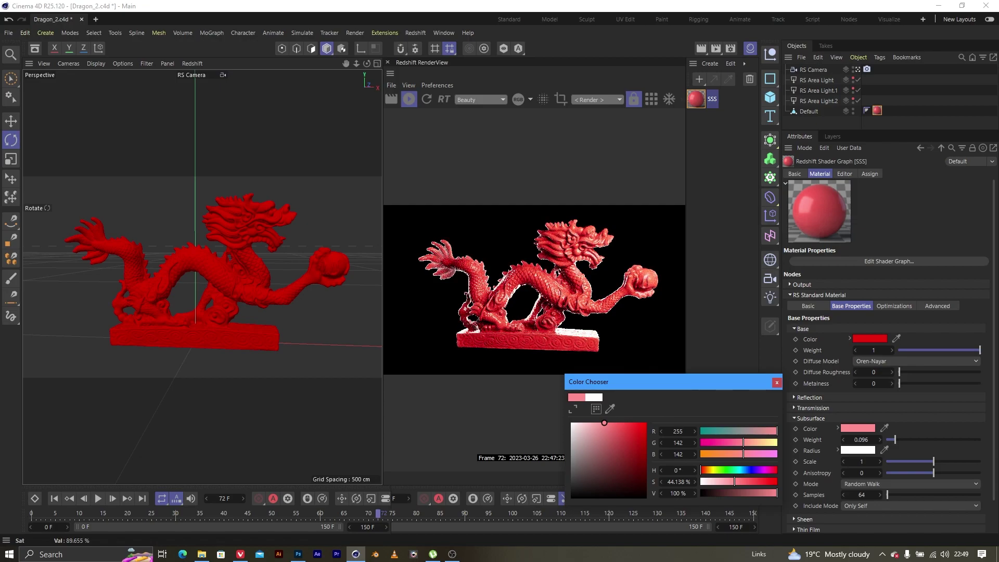
pyautogui.click(748, 482)
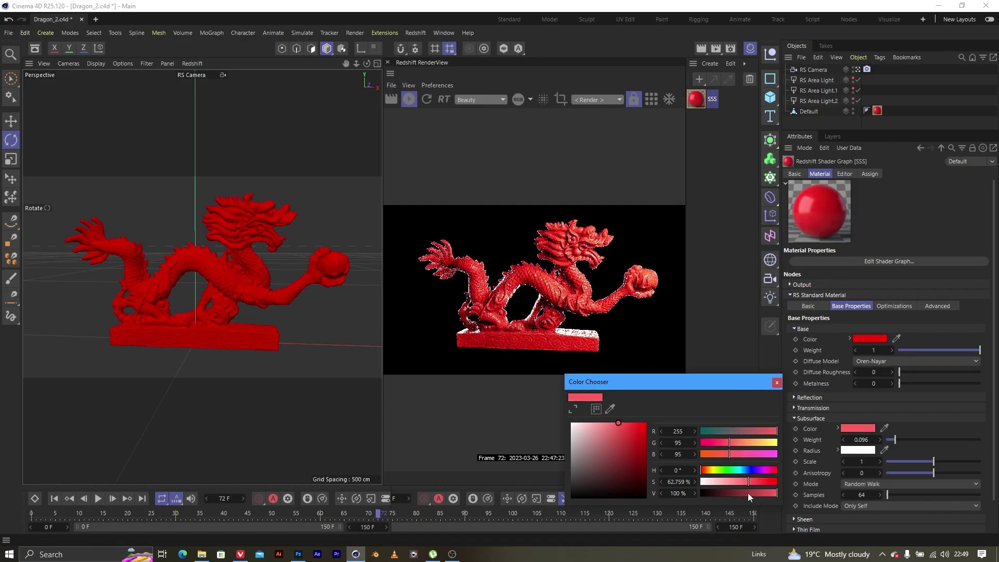
pyautogui.click(743, 470)
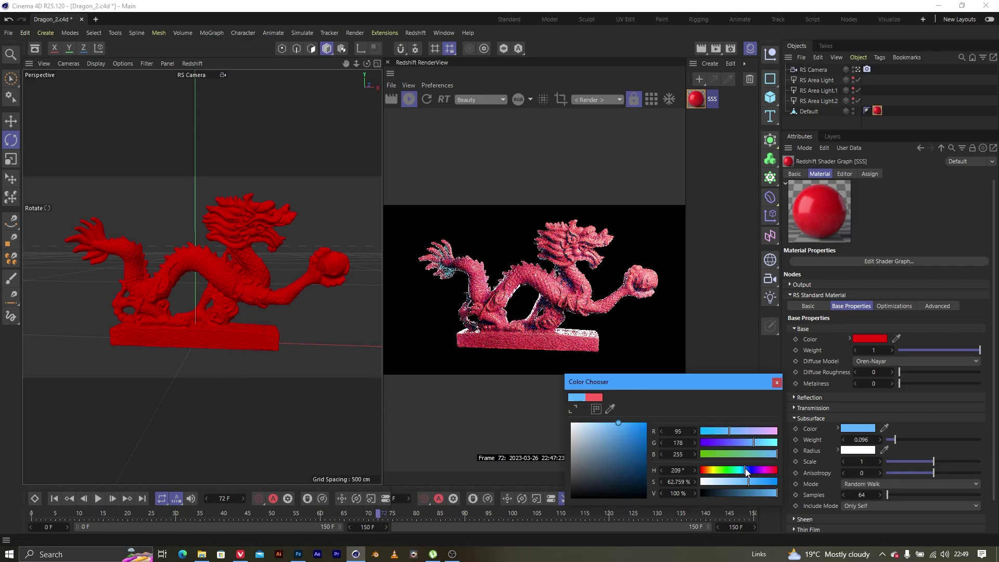
pyautogui.click(745, 470)
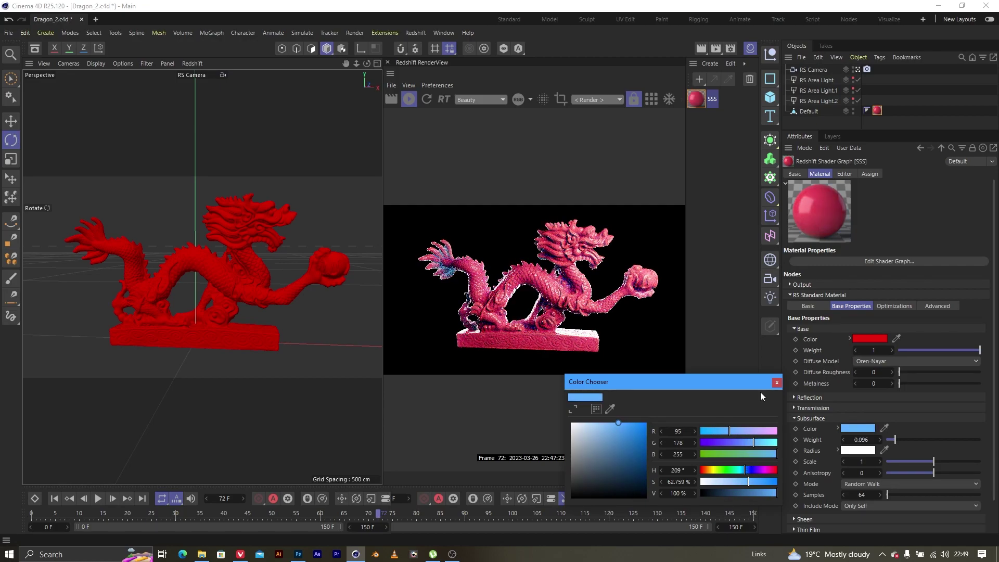
pyautogui.click(777, 383)
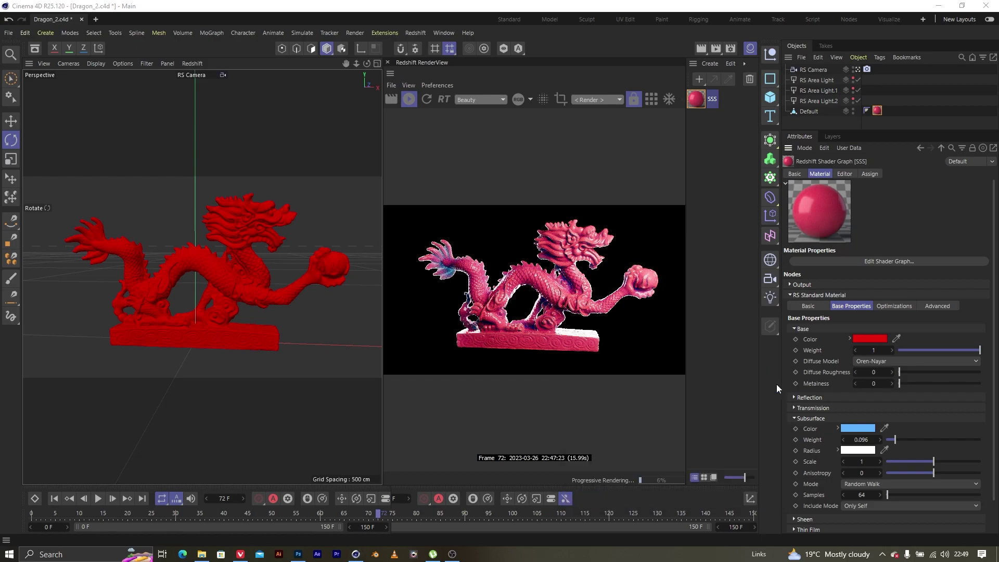
# Step: Push Subsurface Weight to 1, then lower it to 0.069
pyautogui.click(895, 439)
pyautogui.moveTo(895, 439); pyautogui.dragTo(981, 439)
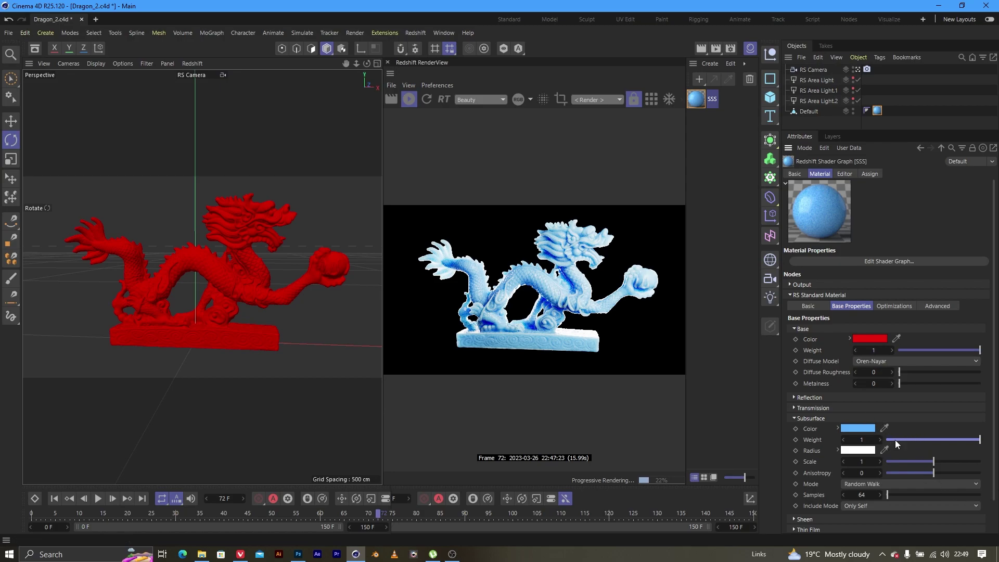
pyautogui.moveTo(896, 440)
pyautogui.mouseDown()
pyautogui.moveTo(932, 441)
pyautogui.moveTo(859, 448)
pyautogui.moveTo(940, 439)
pyautogui.moveTo(907, 442)
pyautogui.mouseUp()
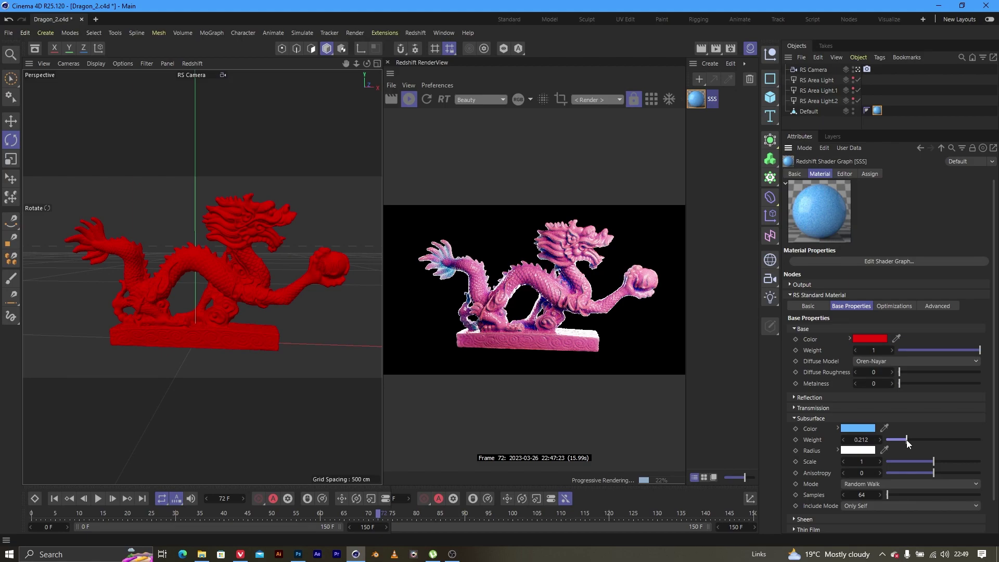
pyautogui.moveTo(908, 443); pyautogui.dragTo(904, 444)
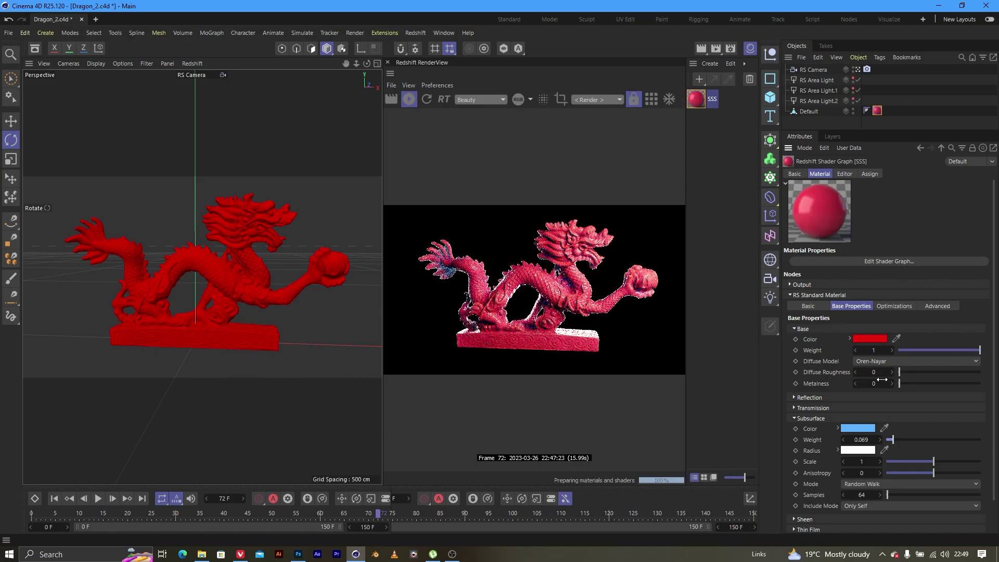
# Step: Try several base colour hues, then settle on orange (RGB 247, 105, 10)
pyautogui.click(872, 340)
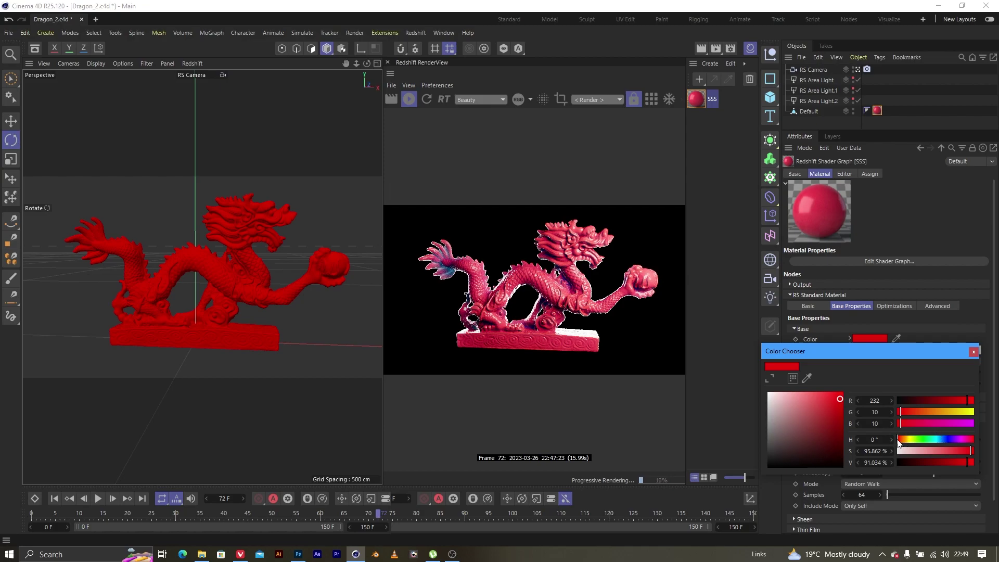
pyautogui.moveTo(900, 441); pyautogui.dragTo(904, 443)
pyautogui.moveTo(932, 411); pyautogui.dragTo(909, 413)
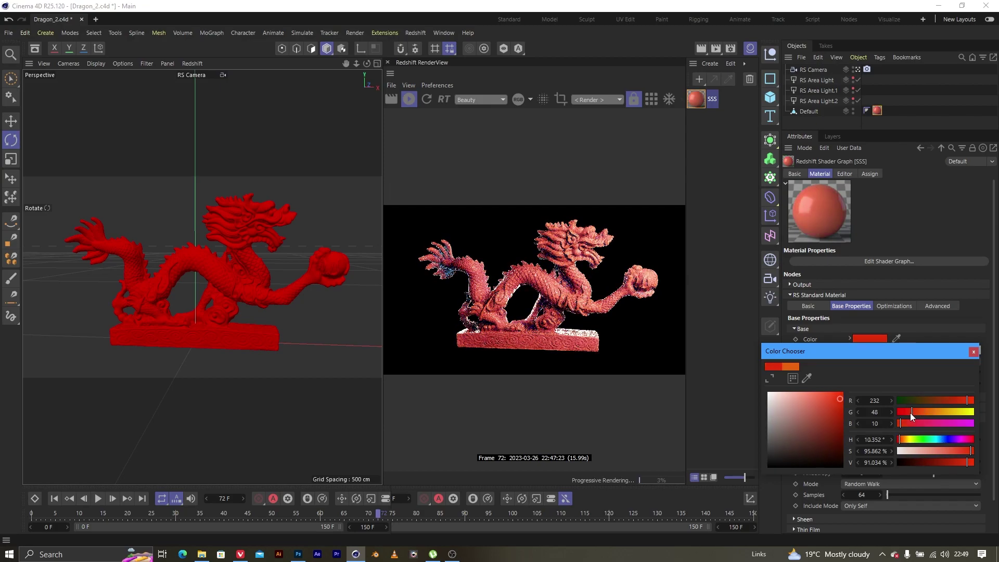
pyautogui.click(906, 441)
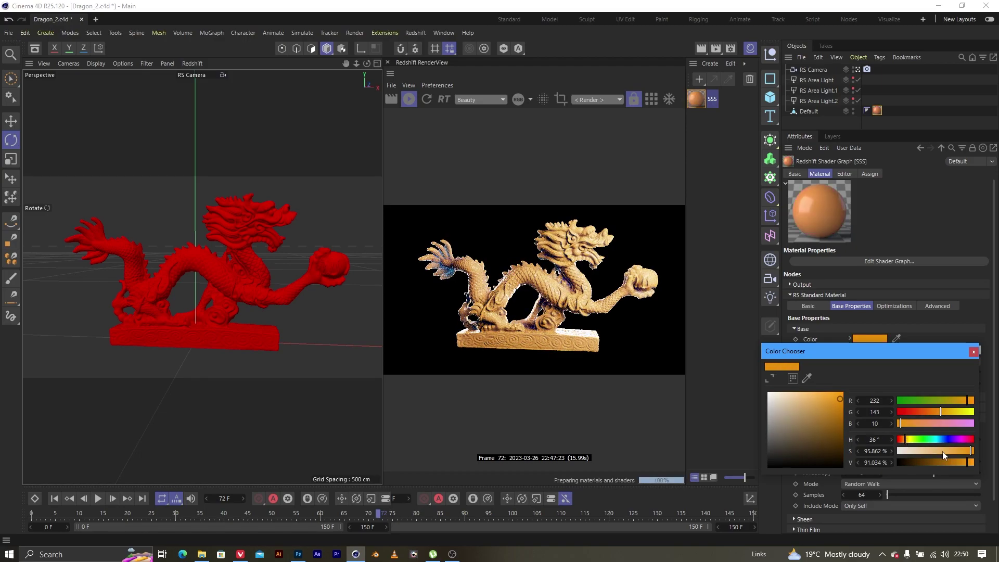
pyautogui.moveTo(968, 463); pyautogui.dragTo(955, 465)
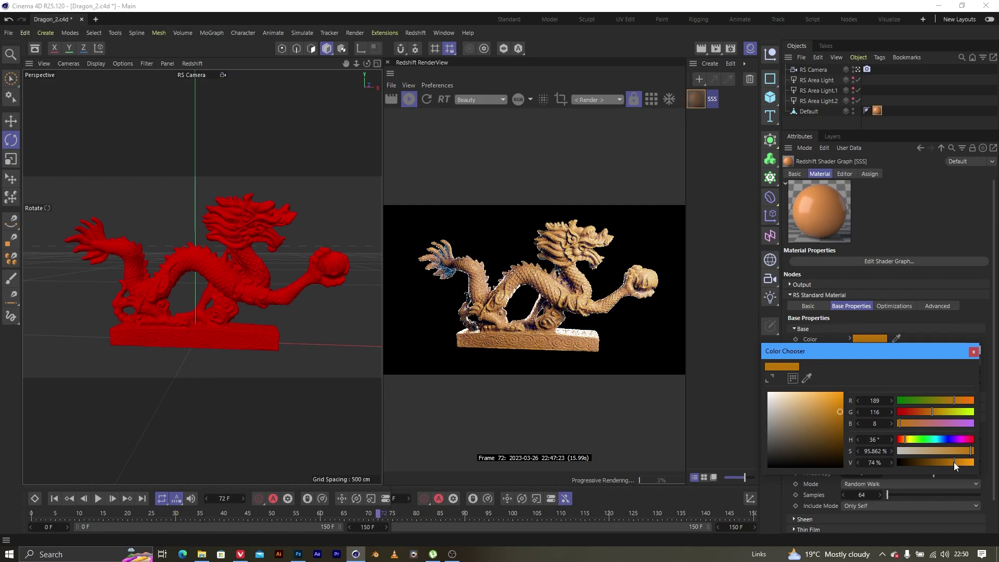
pyautogui.click(903, 442)
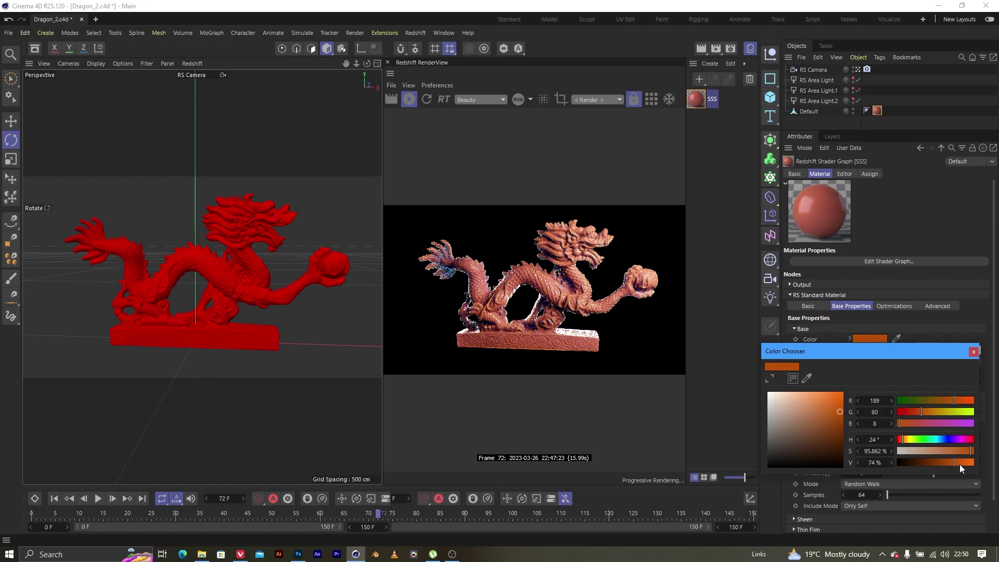
pyautogui.moveTo(955, 463); pyautogui.dragTo(973, 471)
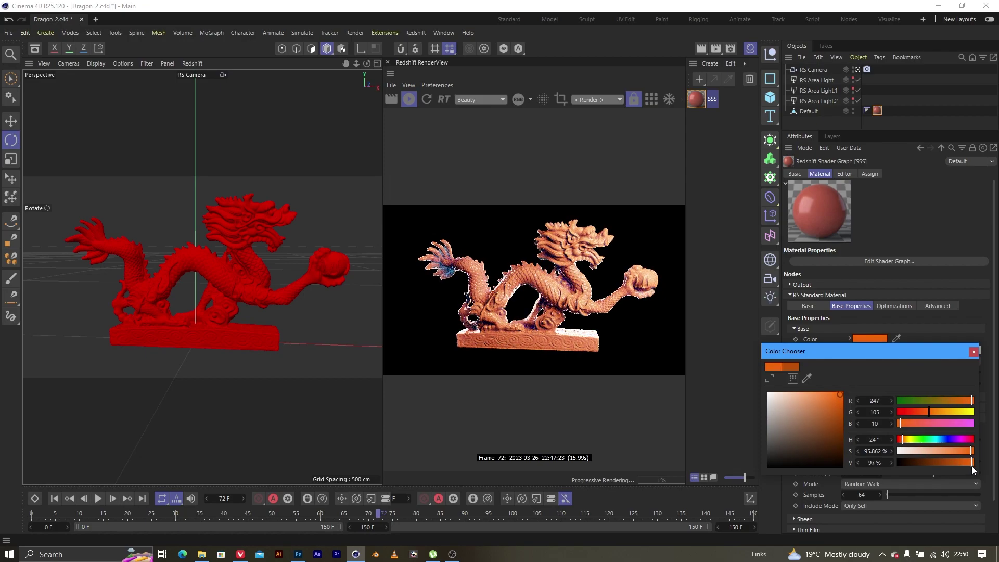
pyautogui.click(973, 352)
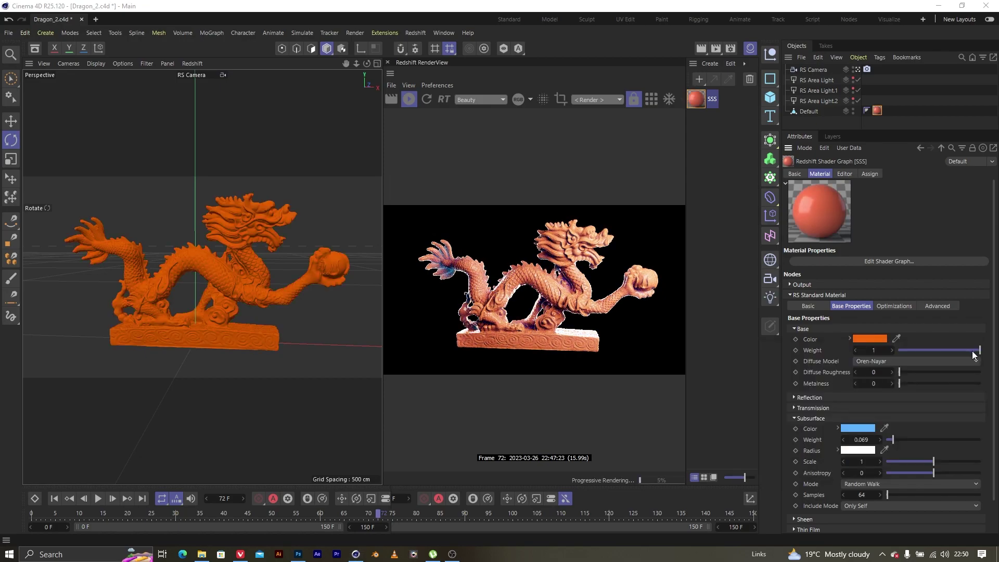
# Step: Sweep Subsurface Weight from 0 up to 1, turning the dragon pale blue and translucent
pyautogui.moveTo(891, 440)
pyautogui.mouseDown()
pyautogui.moveTo(882, 439)
pyautogui.moveTo(895, 447)
pyautogui.mouseUp()
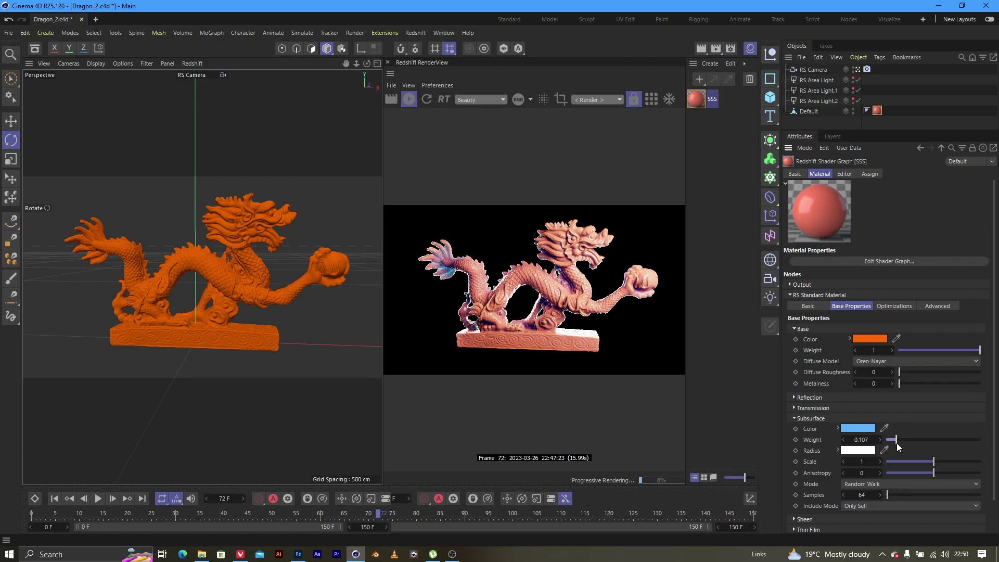
pyautogui.moveTo(896, 442); pyautogui.dragTo(903, 443)
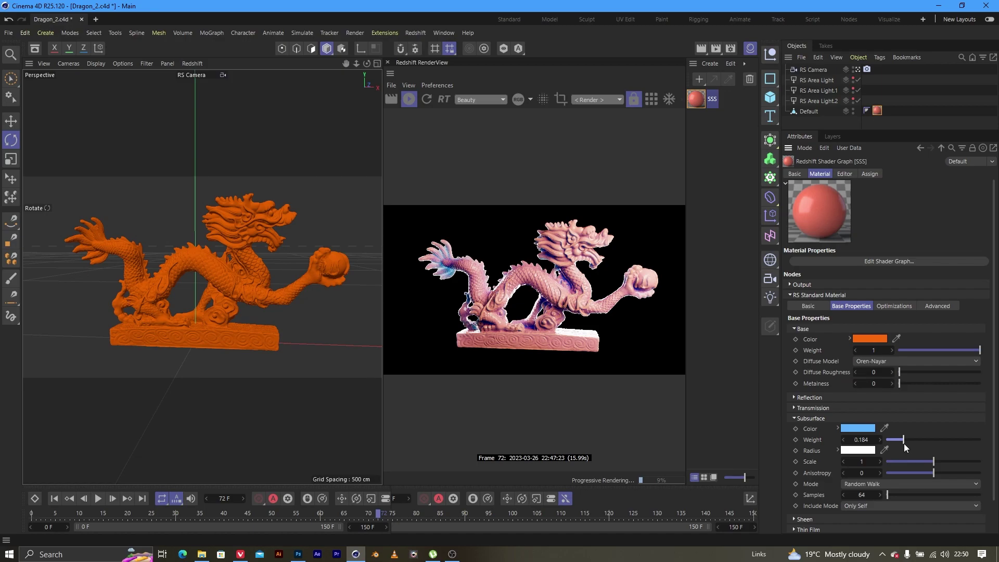
pyautogui.moveTo(903, 444); pyautogui.dragTo(934, 444)
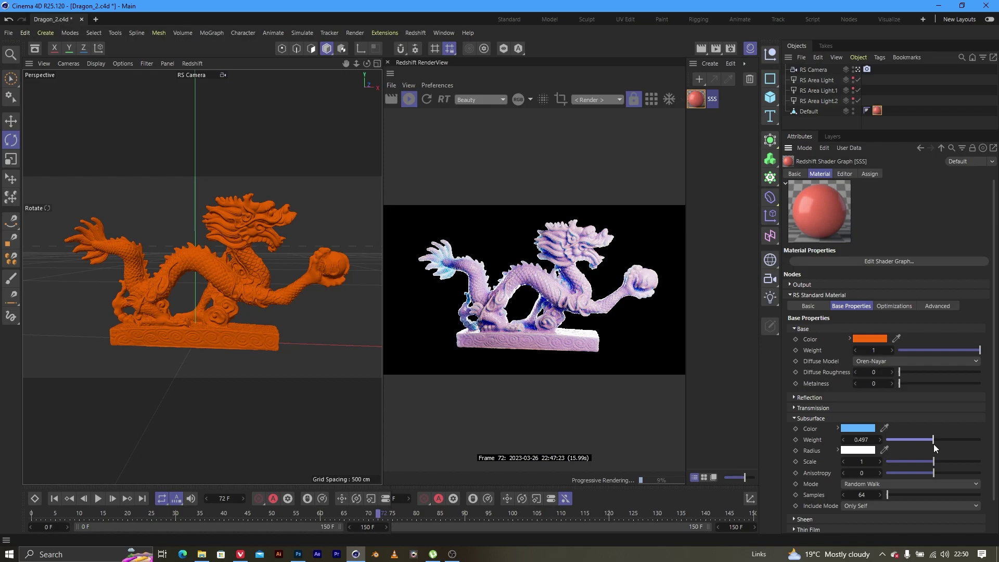
pyautogui.moveTo(933, 444); pyautogui.dragTo(980, 440)
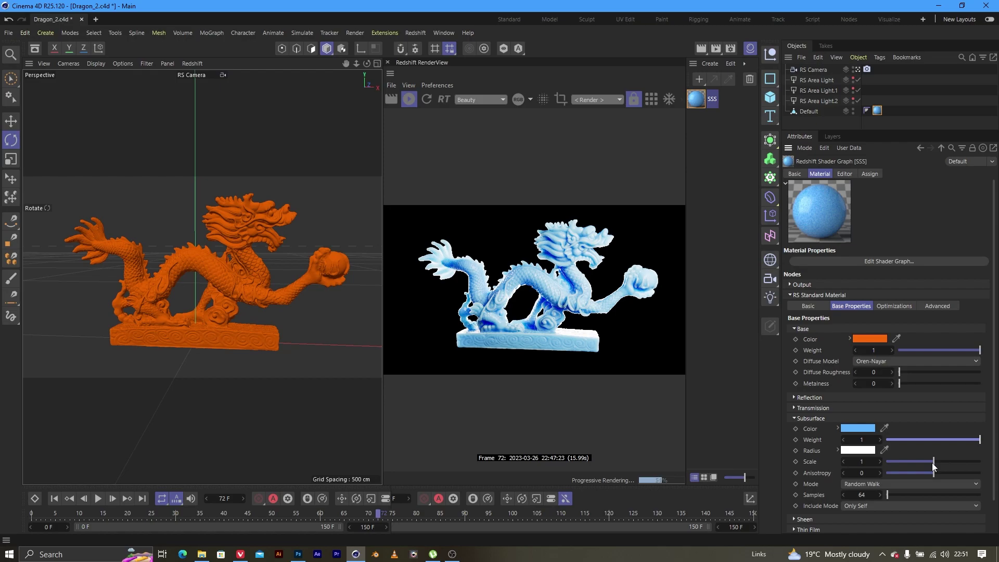
# Step: Drag the Subsurface Scale slider all the way down to 0
pyautogui.moveTo(932, 461); pyautogui.dragTo(878, 464)
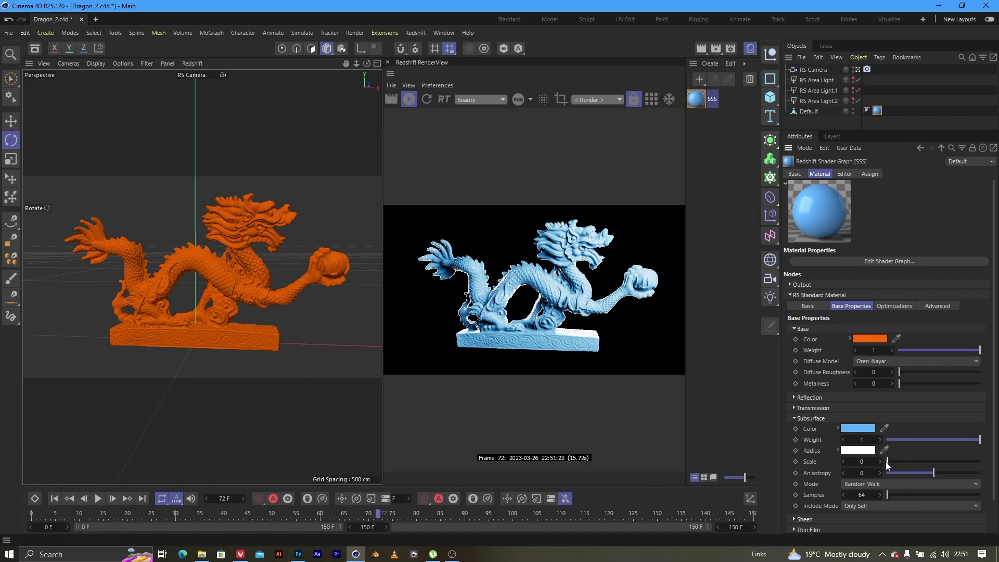
# Step: Push Subsurface Scale up to its maximum, then back down to 0.412
pyautogui.moveTo(890, 463); pyautogui.dragTo(980, 474)
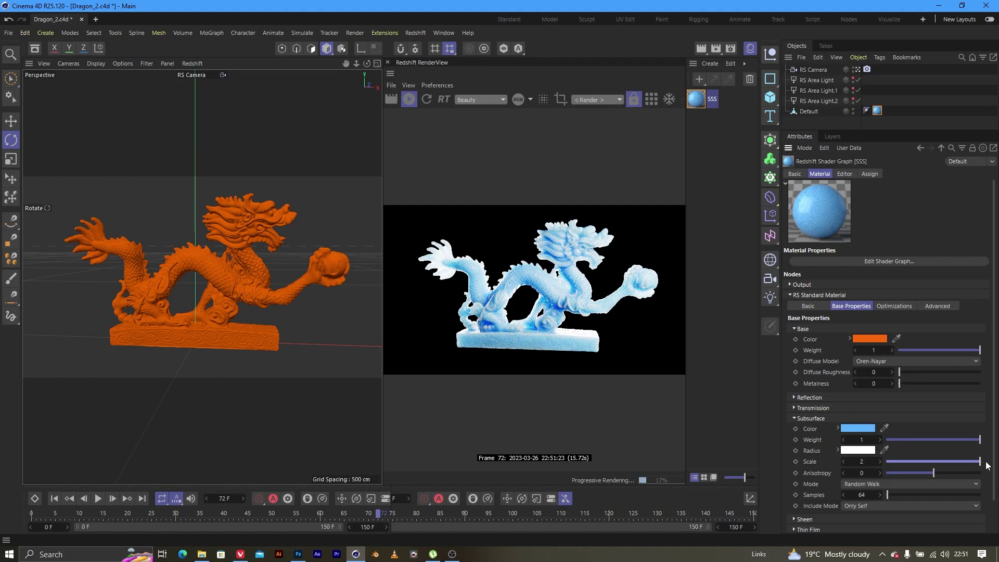
pyautogui.moveTo(980, 462); pyautogui.dragTo(910, 469)
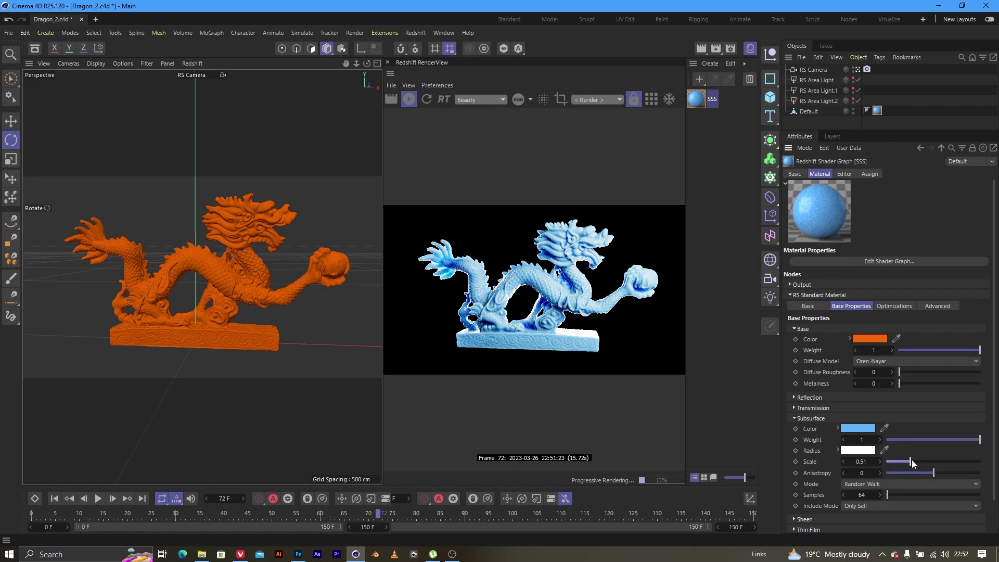
pyautogui.moveTo(912, 460); pyautogui.dragTo(906, 461)
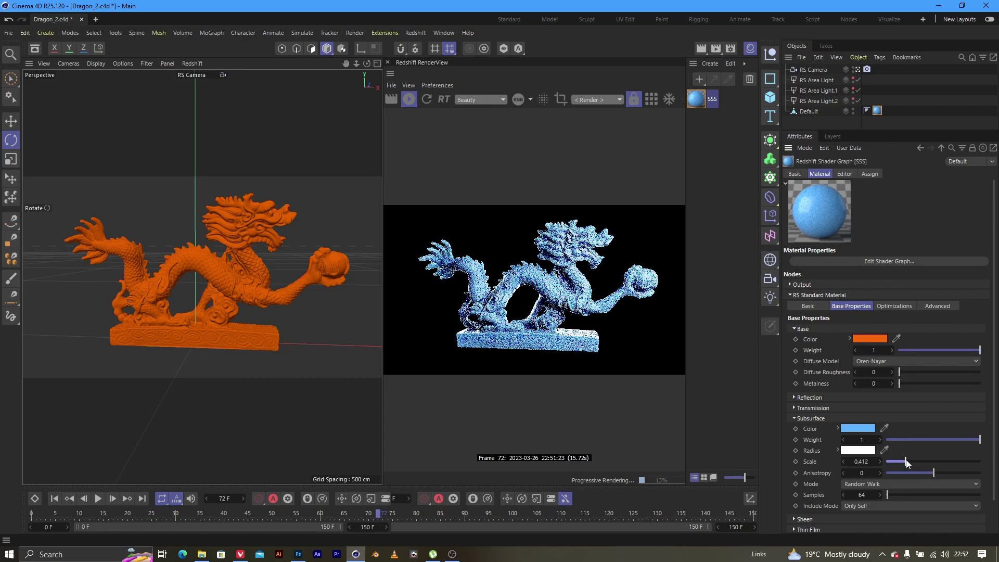
# Step: Set the Subsurface Radius colour to red (255, 62, 62)
pyautogui.click(857, 450)
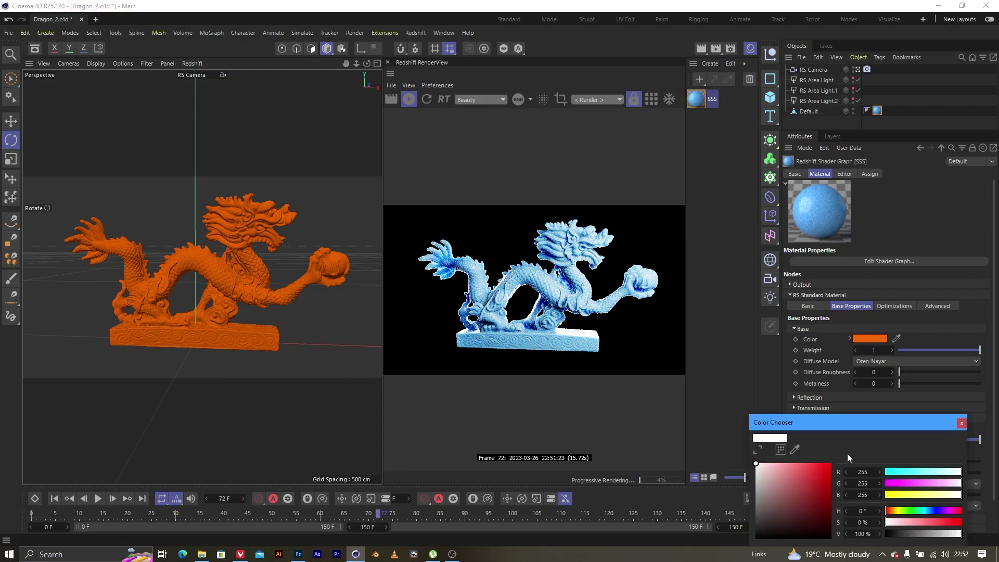
pyautogui.click(800, 466)
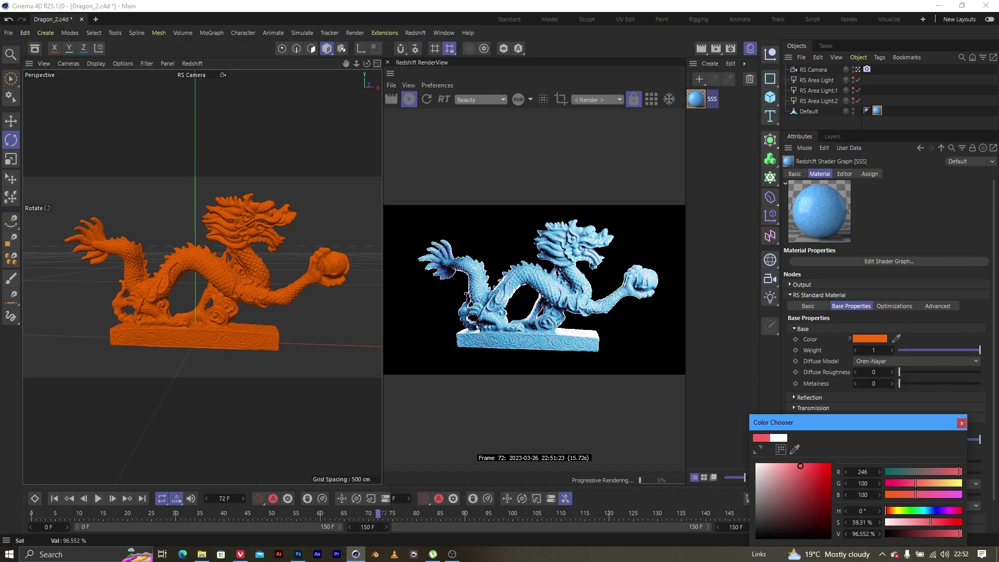
pyautogui.moveTo(800, 465); pyautogui.dragTo(812, 463)
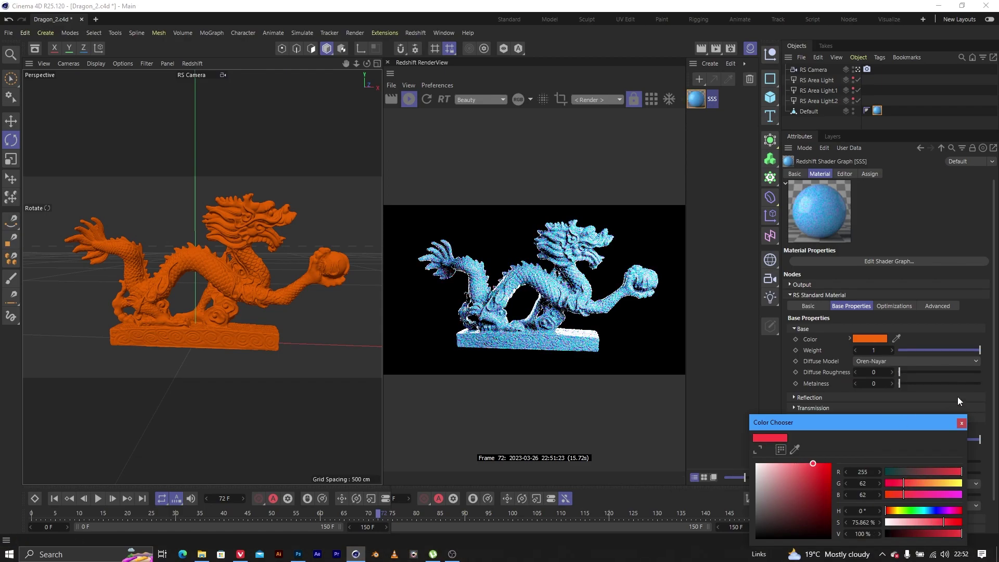
pyautogui.click(962, 421)
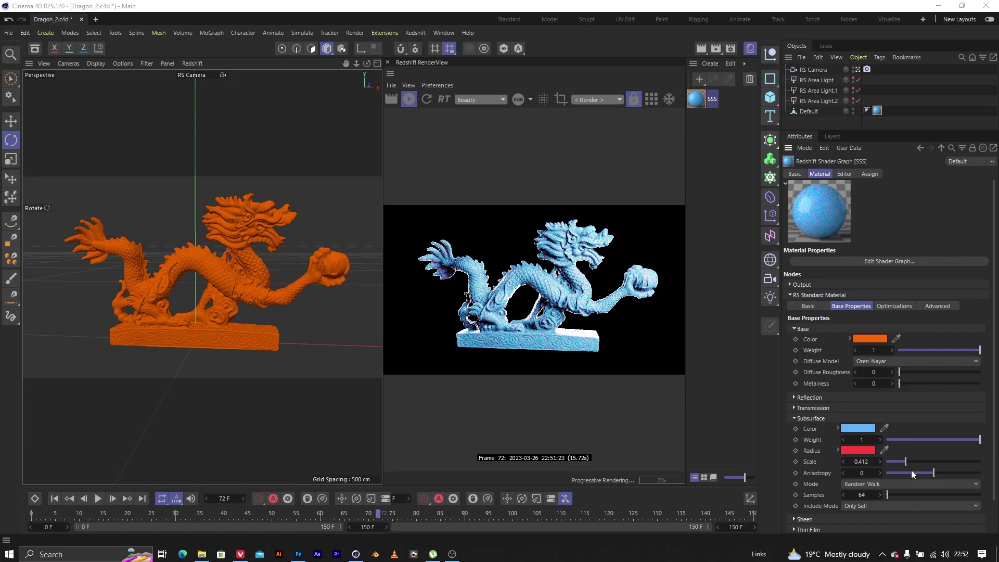
# Step: Set Subsurface Scale to exactly 1 after trying larger values
pyautogui.moveTo(905, 461); pyautogui.dragTo(969, 468)
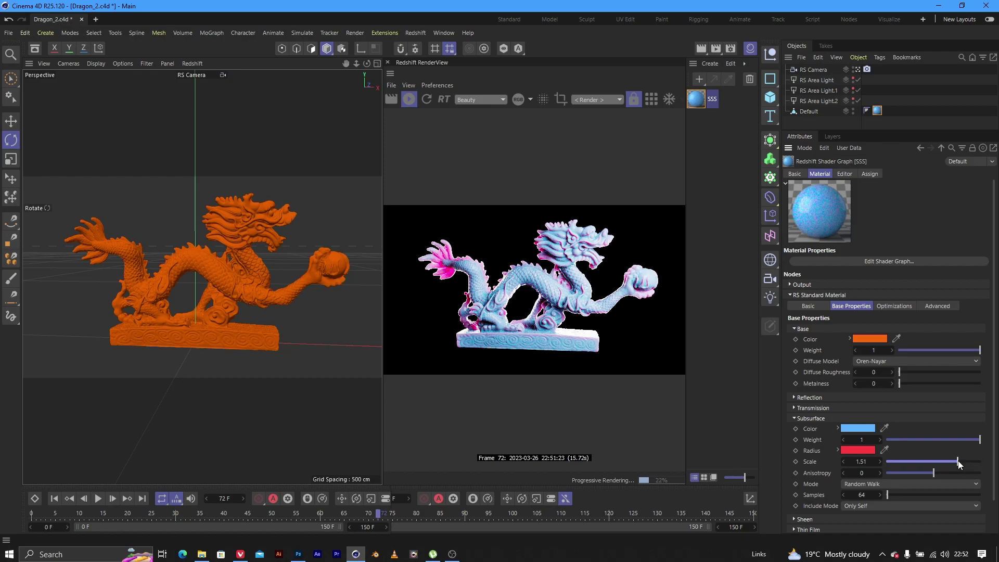
pyautogui.moveTo(957, 461); pyautogui.dragTo(936, 467)
pyautogui.click(864, 462)
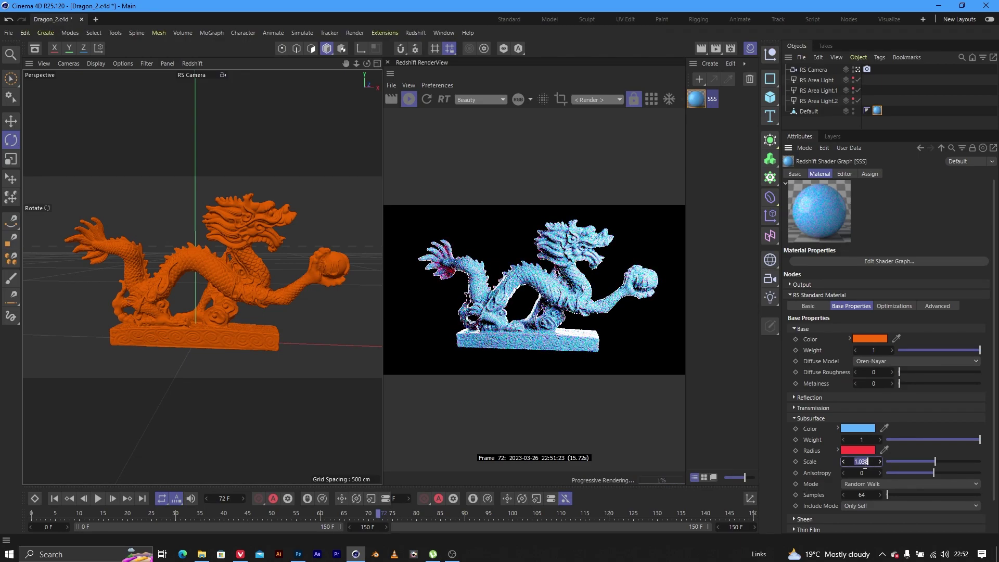
pyautogui.write('1')
pyautogui.press('Return')
pyautogui.moveTo(866, 428)
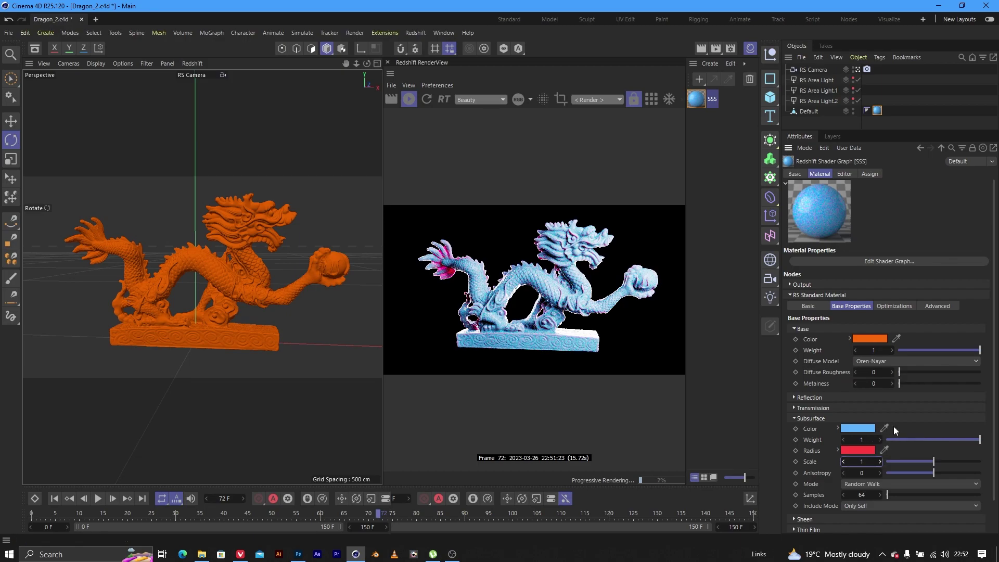
# Step: Copy the orange Base Color into Subsurface Color, mute it to tan brown, and set Scale to 1.554
pyautogui.click(884, 428)
pyautogui.click(869, 336)
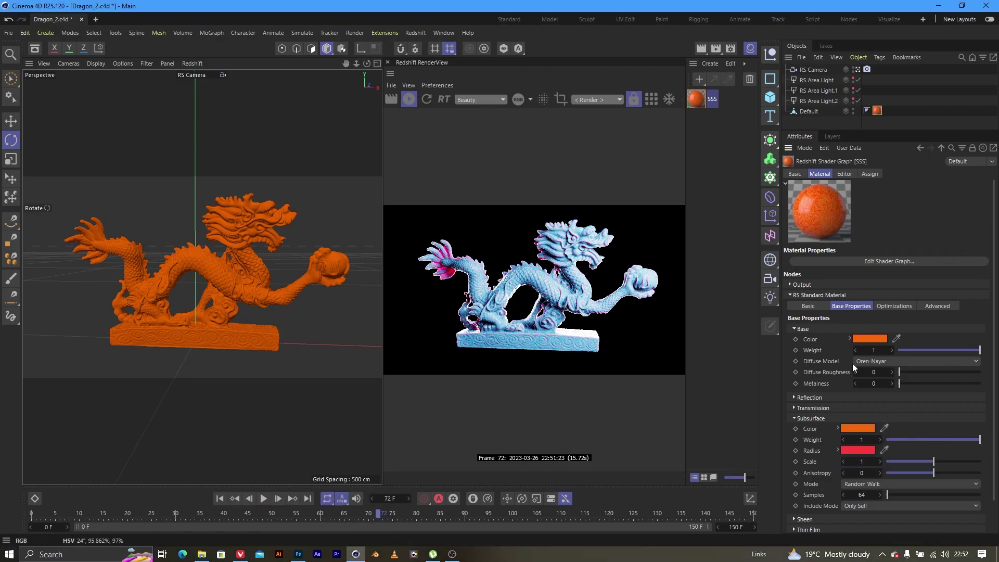
pyautogui.click(870, 429)
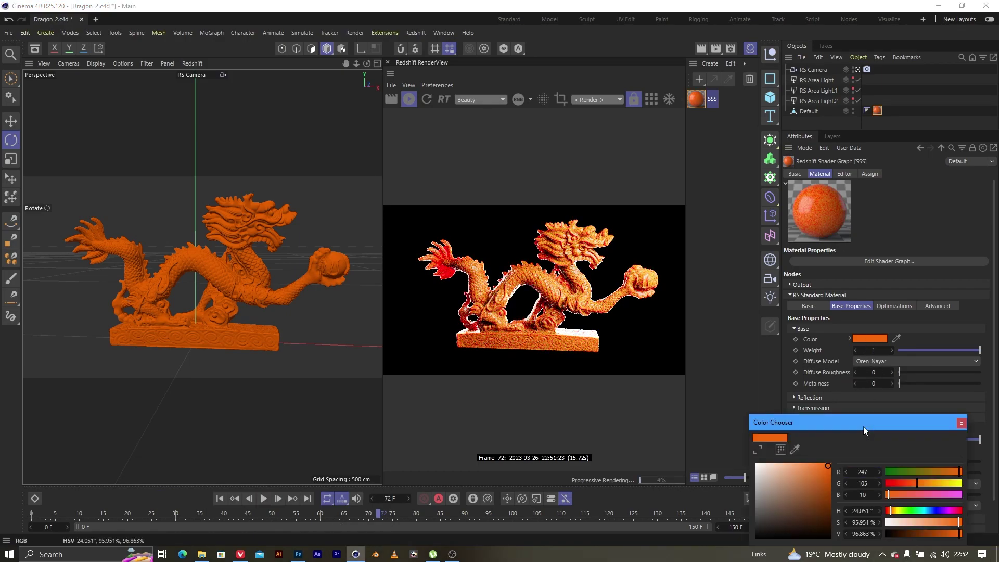
pyautogui.click(802, 463)
pyautogui.moveTo(801, 463)
pyautogui.mouseDown()
pyautogui.moveTo(784, 463)
pyautogui.moveTo(806, 482)
pyautogui.mouseUp()
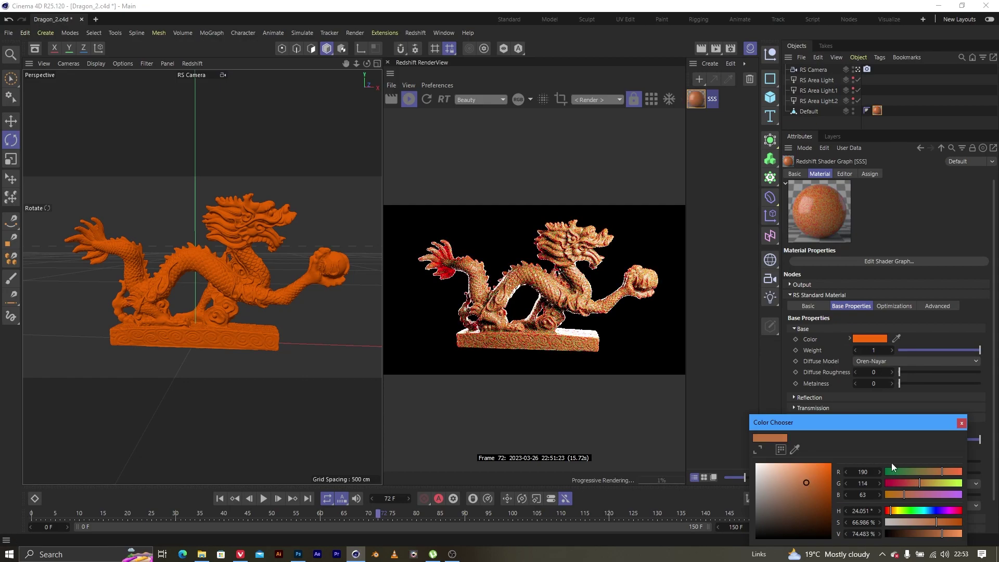
pyautogui.click(960, 424)
pyautogui.moveTo(936, 458); pyautogui.dragTo(961, 467)
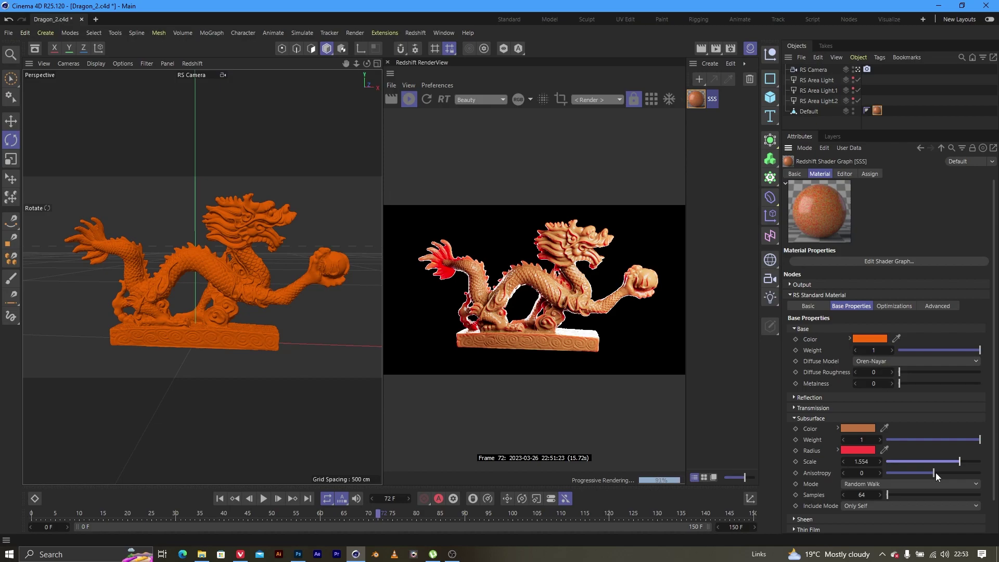
pyautogui.moveTo(935, 472); pyautogui.dragTo(887, 473)
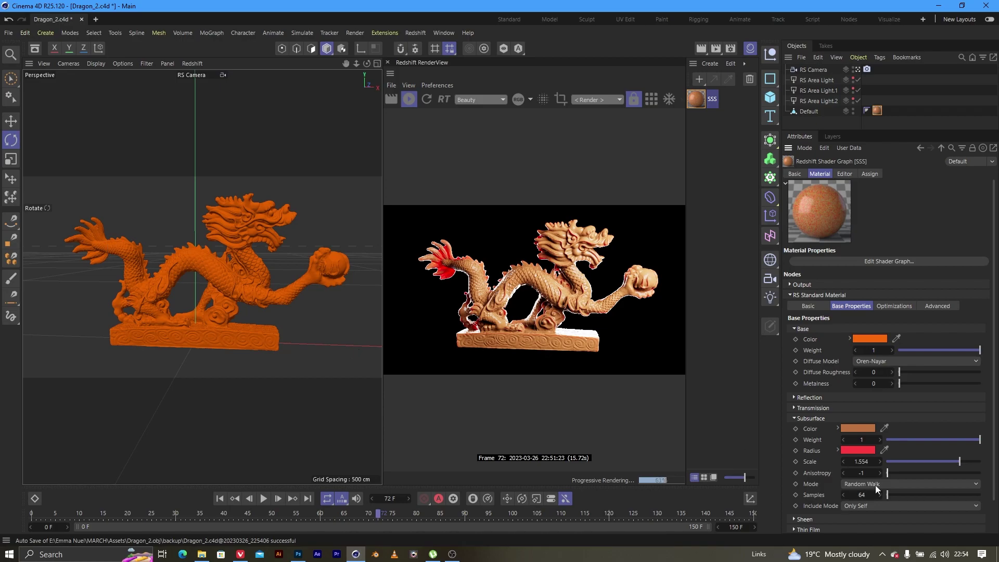
pyautogui.moveTo(892, 472); pyautogui.dragTo(935, 474)
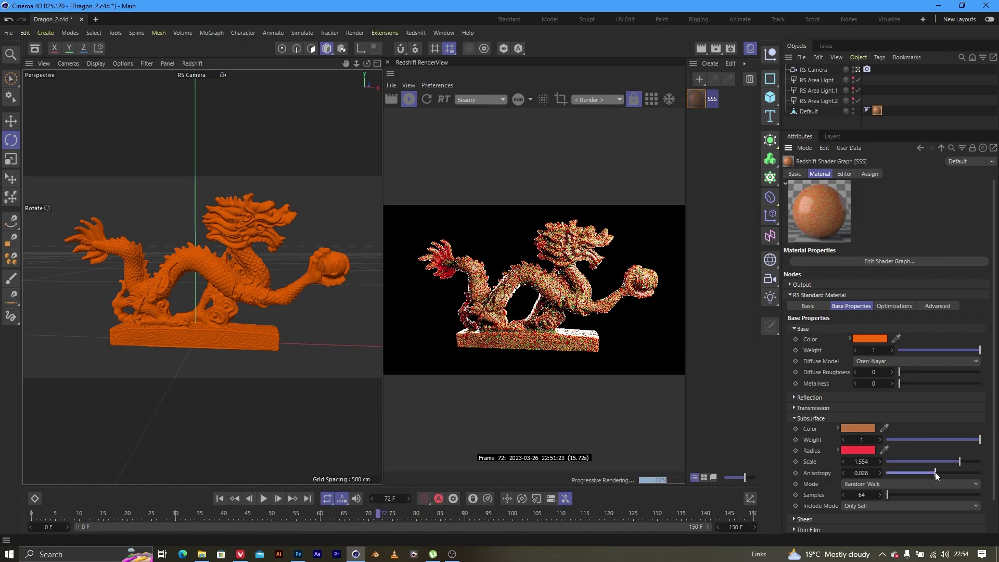
pyautogui.doubleClick(867, 472)
pyautogui.write('0')
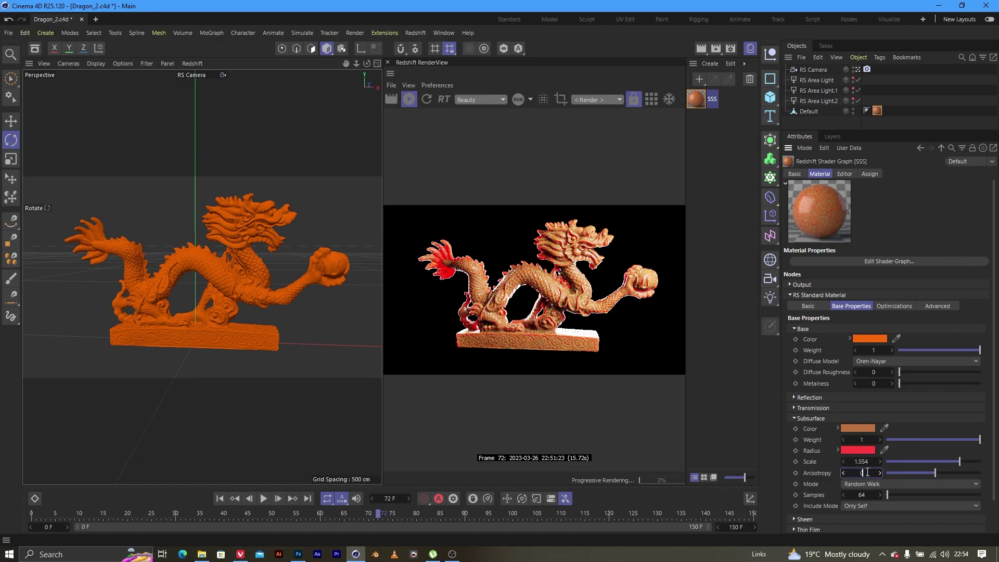
pyautogui.press('Return')
pyautogui.moveTo(934, 473); pyautogui.dragTo(996, 478)
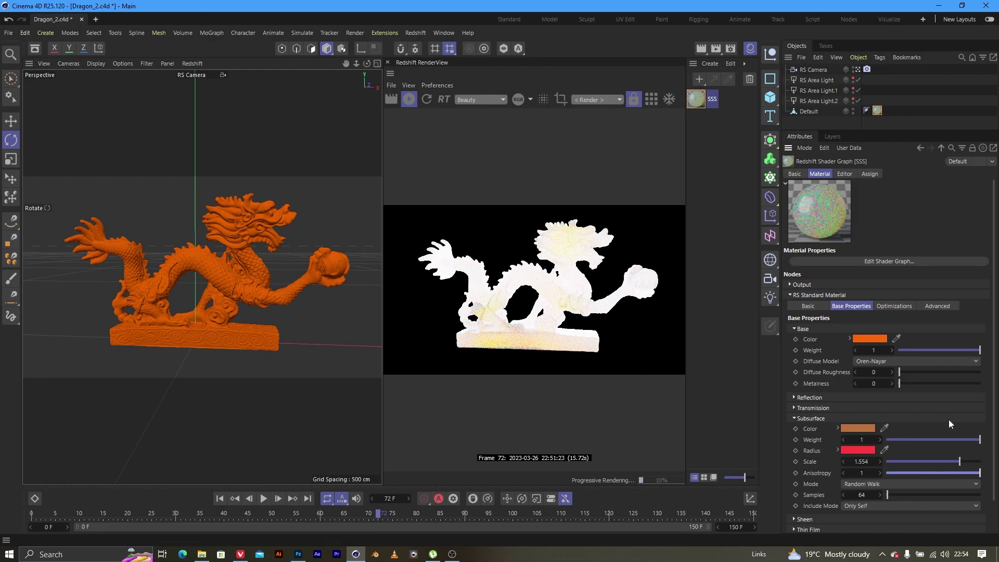
pyautogui.click(875, 473)
pyautogui.press('Return')
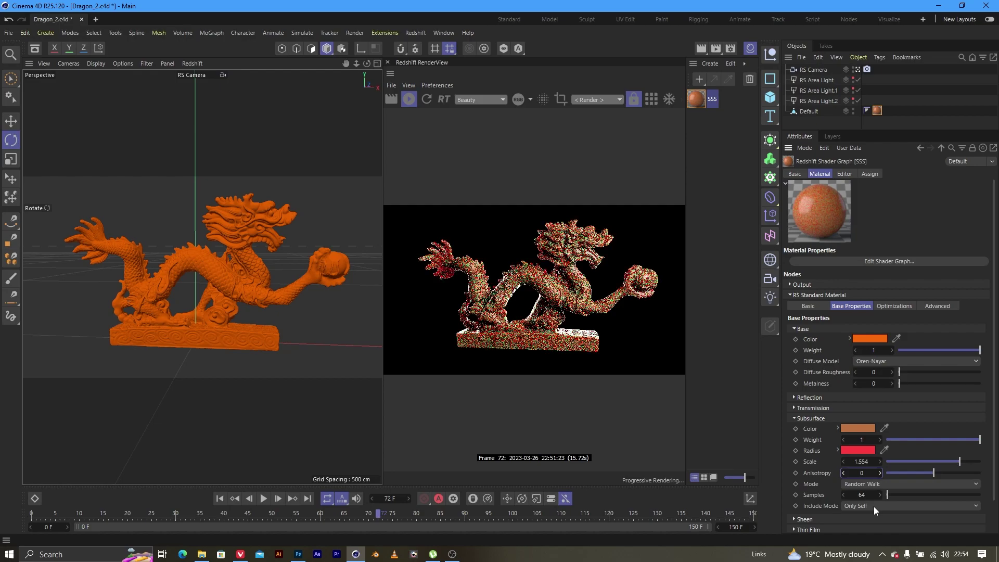
# Step: Set Subsurface Mode to Random Walk after trying Ray-Traced and Point-Based Diffusion
pyautogui.click(927, 482)
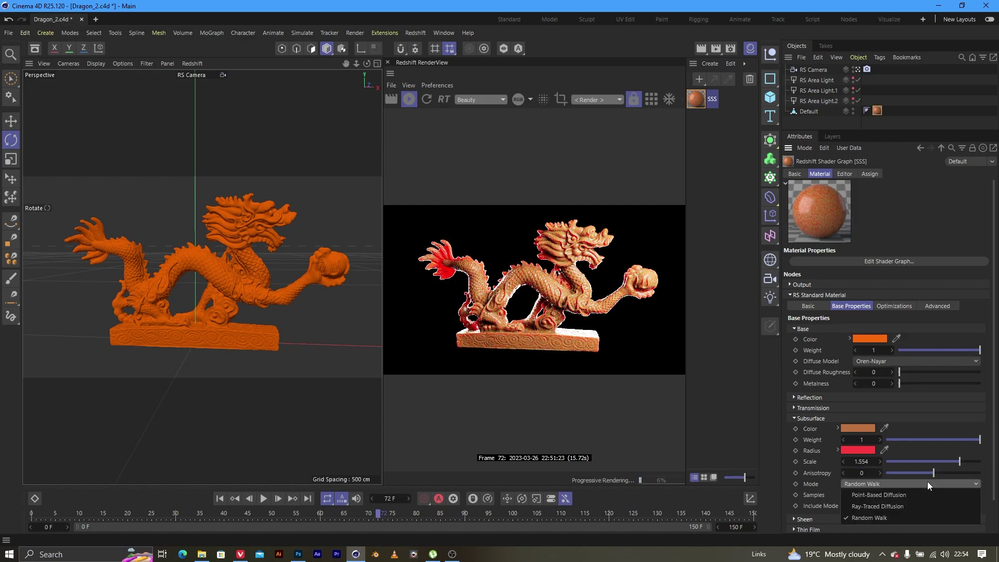
pyautogui.click(908, 503)
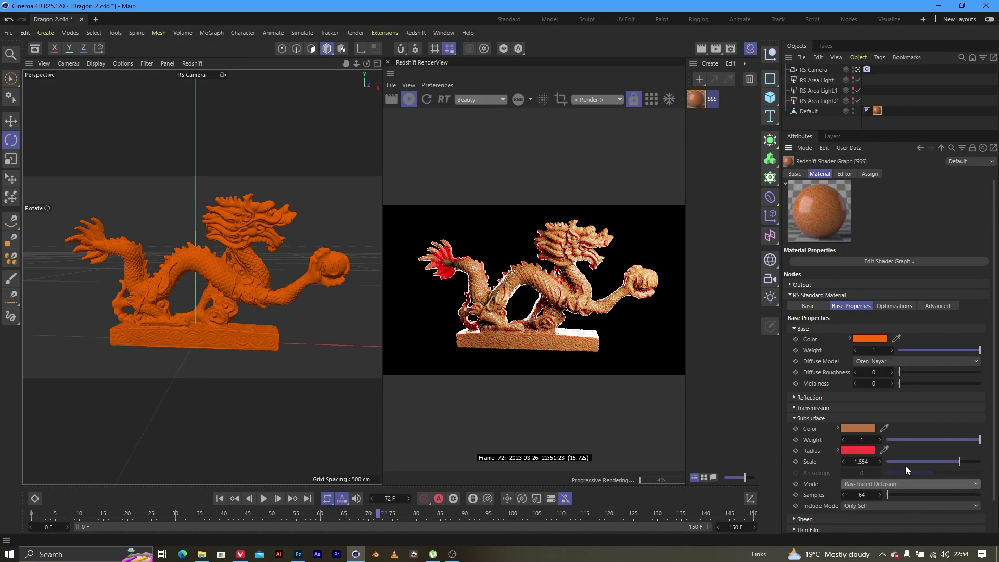
pyautogui.click(908, 483)
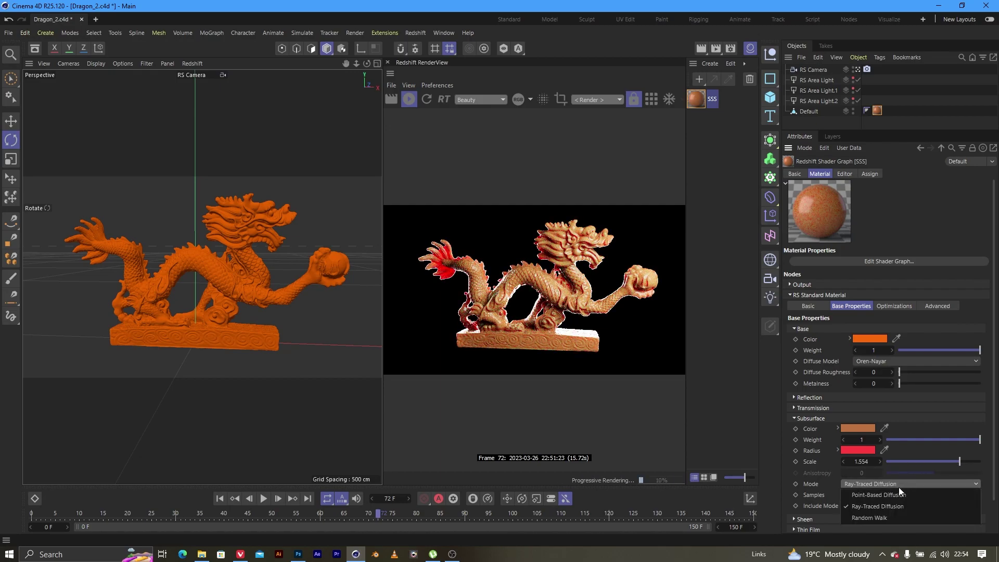
pyautogui.click(897, 491)
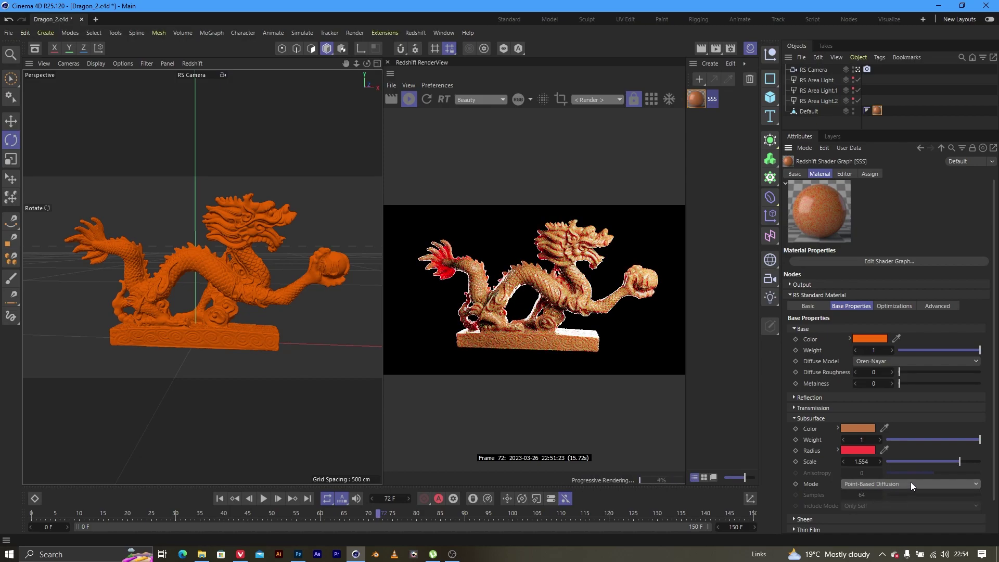
pyautogui.click(895, 484)
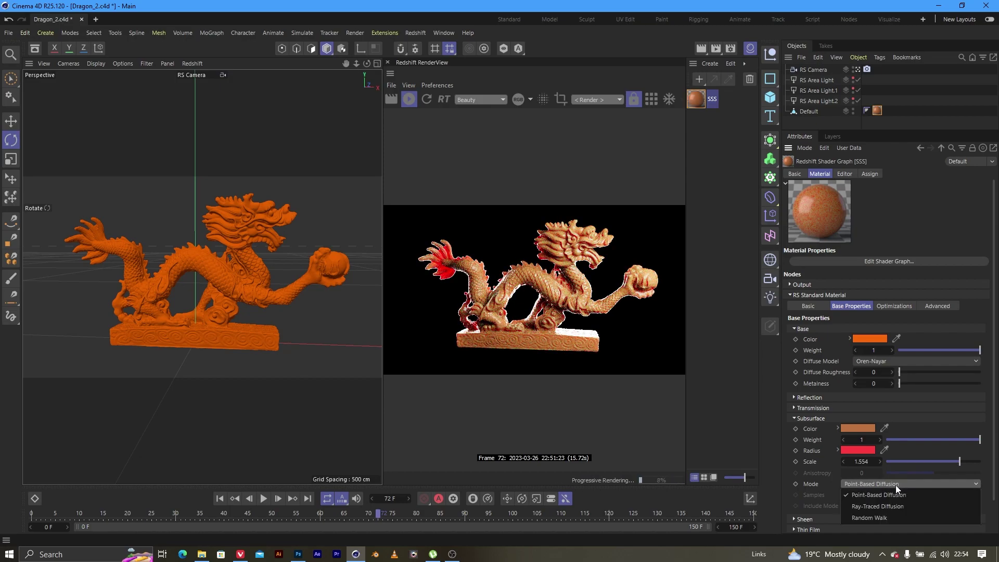
pyautogui.click(876, 517)
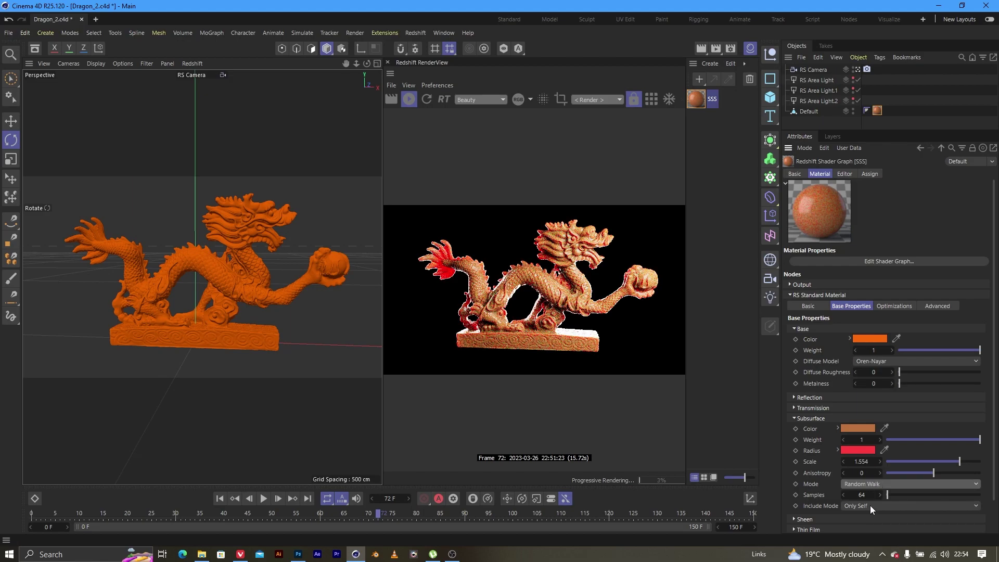
# Step: Try Include Mode All Objects, then set it back to Only Self
pyautogui.click(870, 505)
pyautogui.click(869, 518)
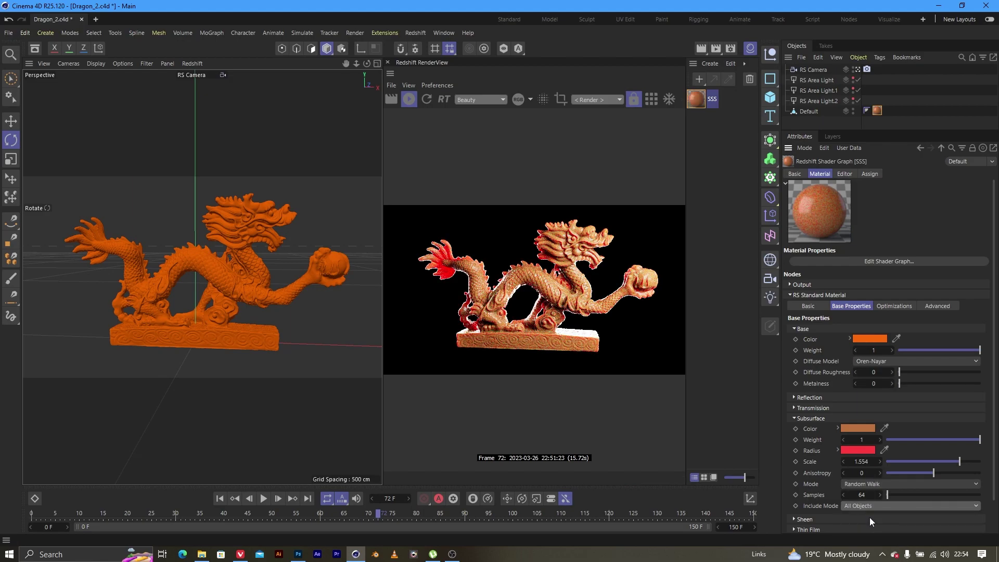
pyautogui.click(884, 505)
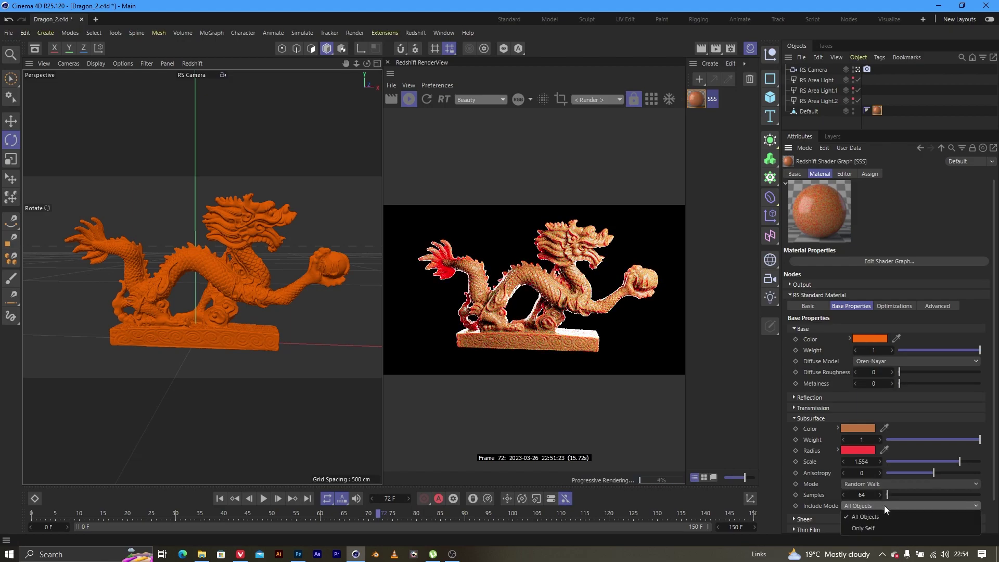
pyautogui.click(867, 524)
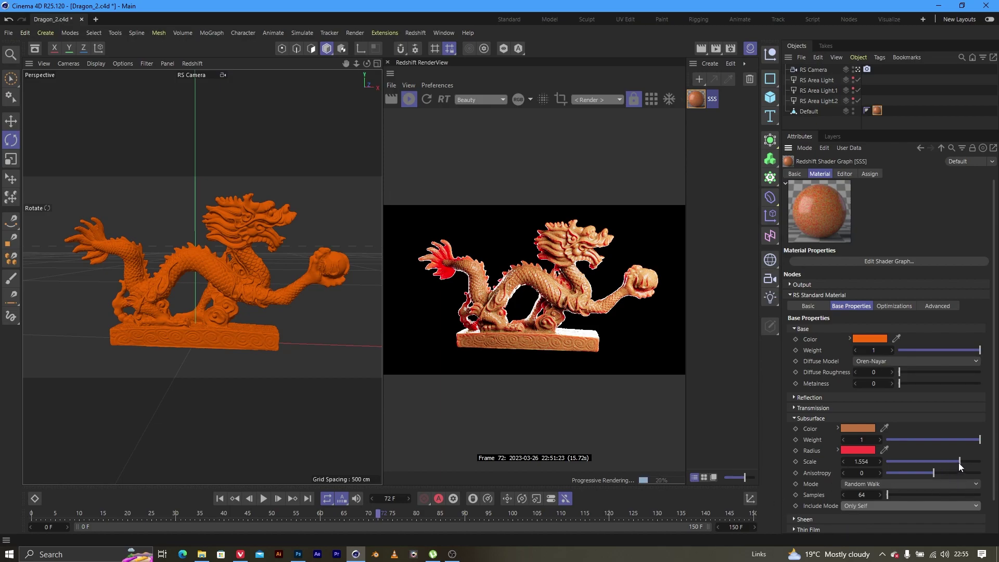
# Step: Lower Subsurface Scale to 1.006 and make Subsurface Color a light pink (255, 132, 132) from the Radius red
pyautogui.moveTo(960, 462); pyautogui.dragTo(934, 462)
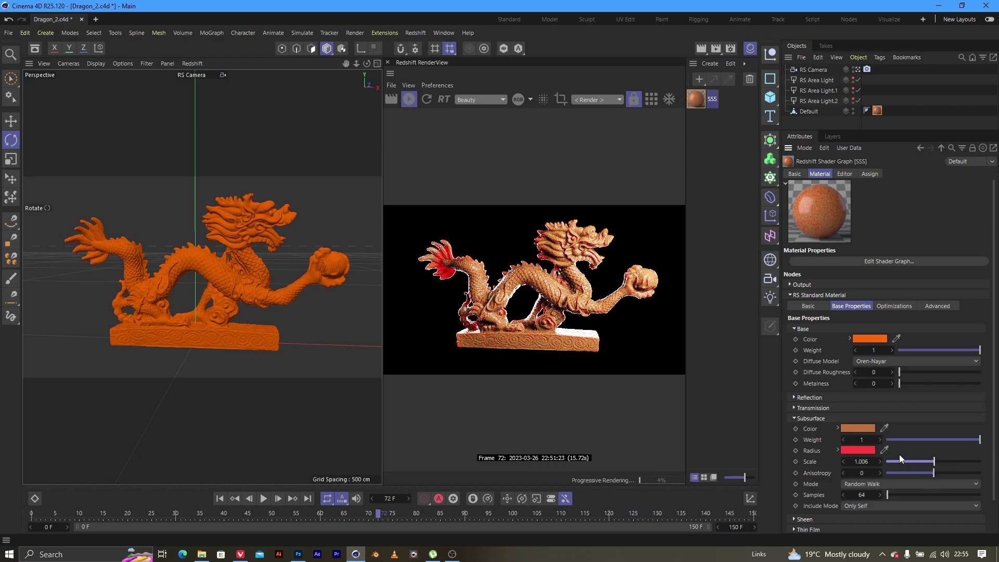
pyautogui.click(885, 428)
pyautogui.click(866, 451)
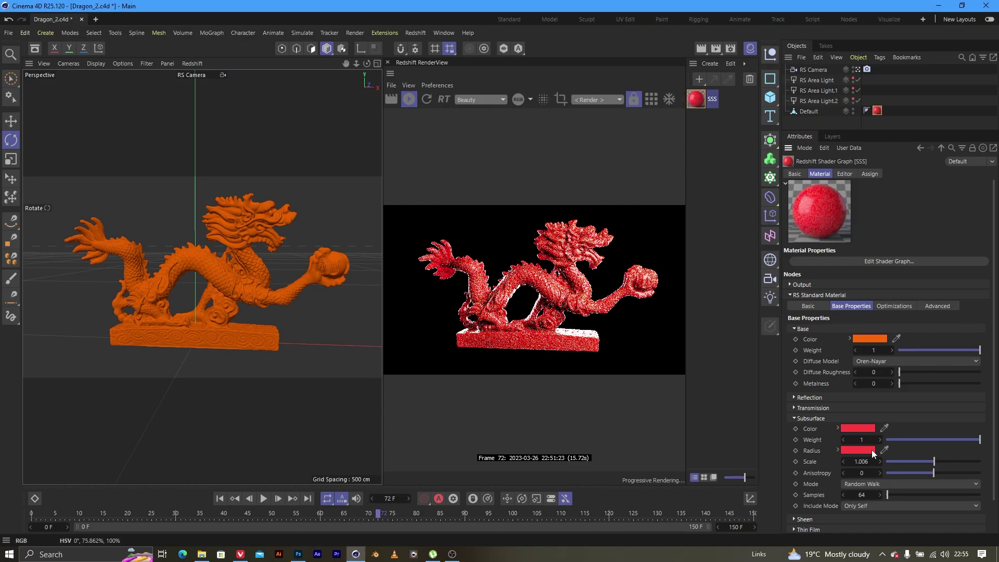
pyautogui.click(856, 427)
pyautogui.moveTo(798, 461)
pyautogui.mouseDown()
pyautogui.moveTo(782, 463)
pyautogui.moveTo(793, 488)
pyautogui.moveTo(763, 475)
pyautogui.moveTo(770, 495)
pyautogui.moveTo(785, 502)
pyautogui.moveTo(831, 487)
pyautogui.moveTo(822, 463)
pyautogui.moveTo(791, 462)
pyautogui.mouseUp()
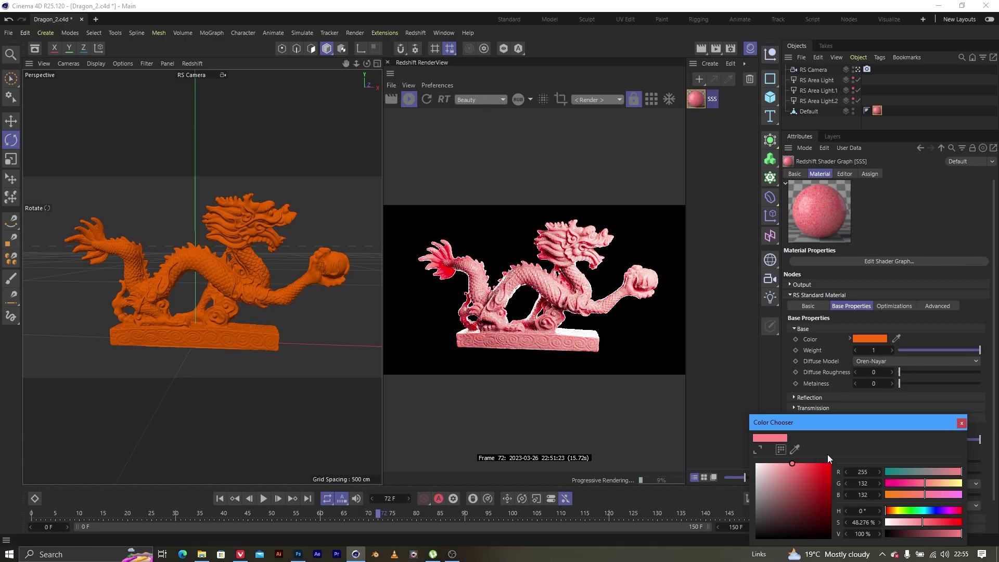
# Step: Deepen Subsurface Color to a stronger red and make the Radius colour pale pink (255, 211, 211)
pyautogui.moveTo(793, 464); pyautogui.dragTo(804, 464)
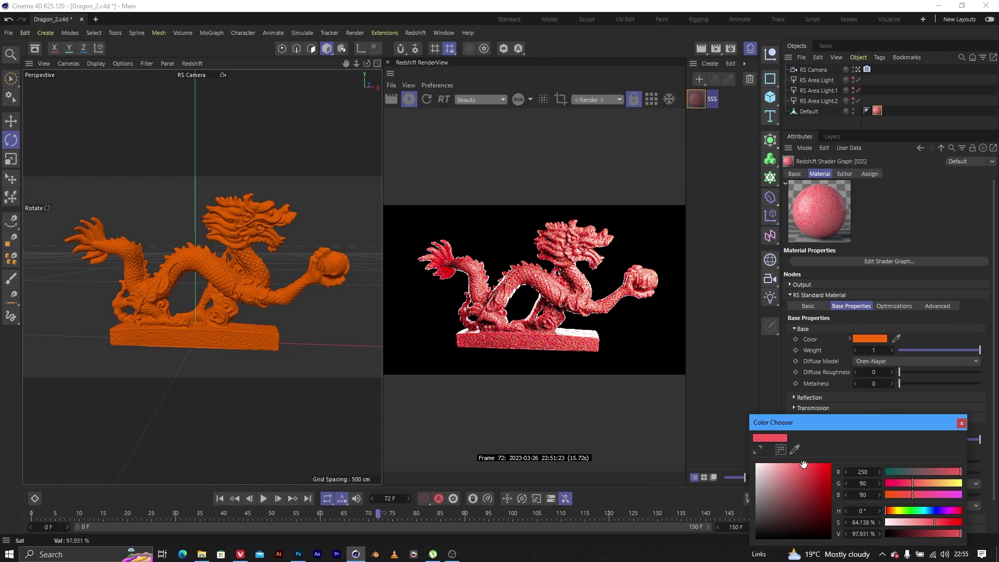
pyautogui.click(960, 423)
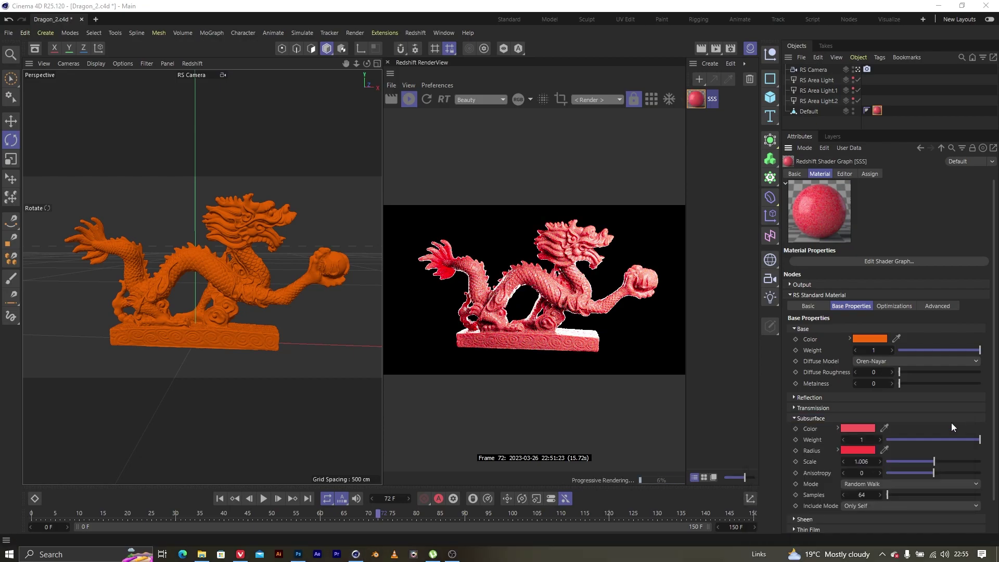
pyautogui.click(860, 451)
pyautogui.moveTo(790, 468)
pyautogui.mouseDown()
pyautogui.moveTo(757, 463)
pyautogui.moveTo(768, 463)
pyautogui.mouseUp()
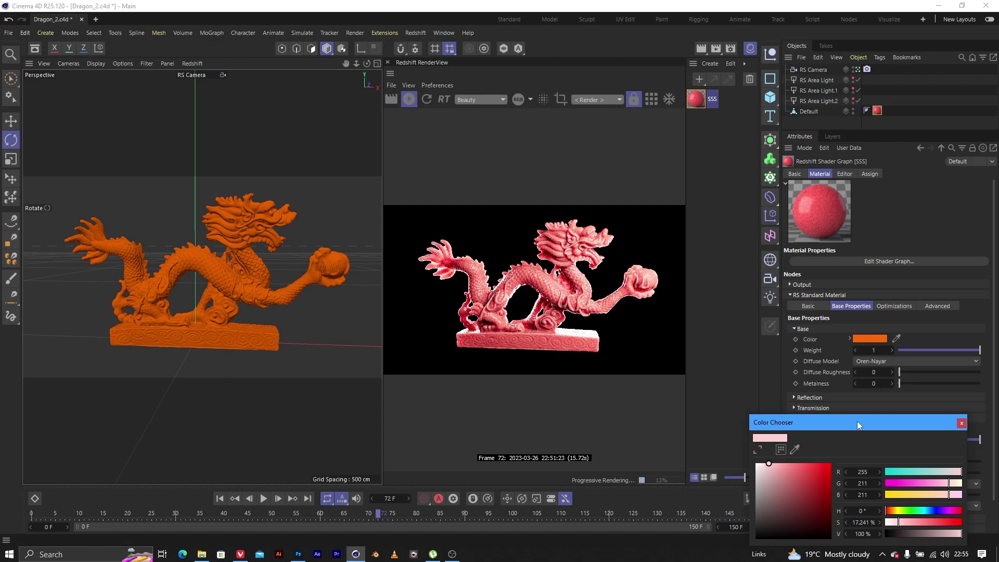
# Step: Raise the SSS material's Reflection Roughness above 0.2 in the Shader Graph
pyautogui.click(355, 67)
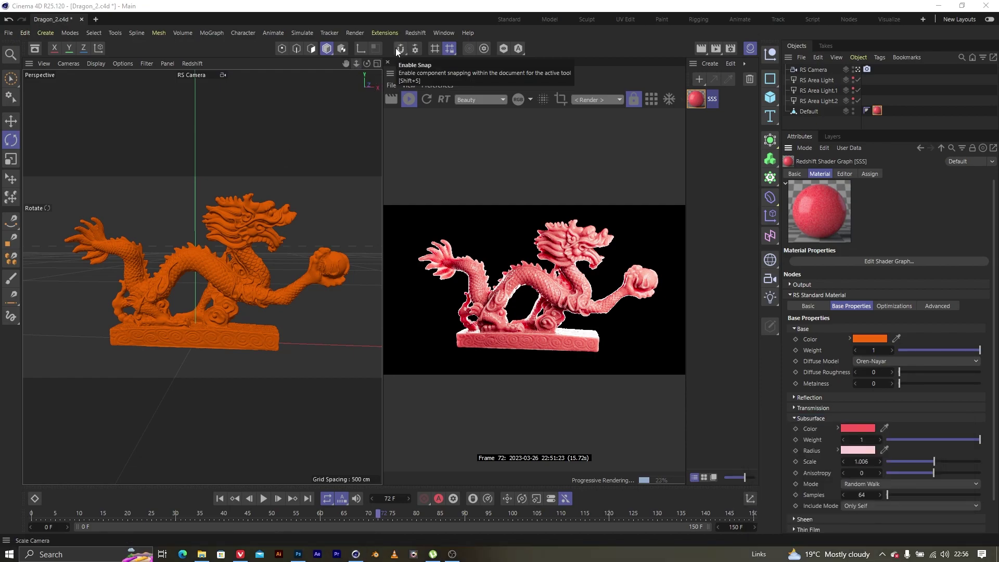
pyautogui.scroll(10, 201, 276)
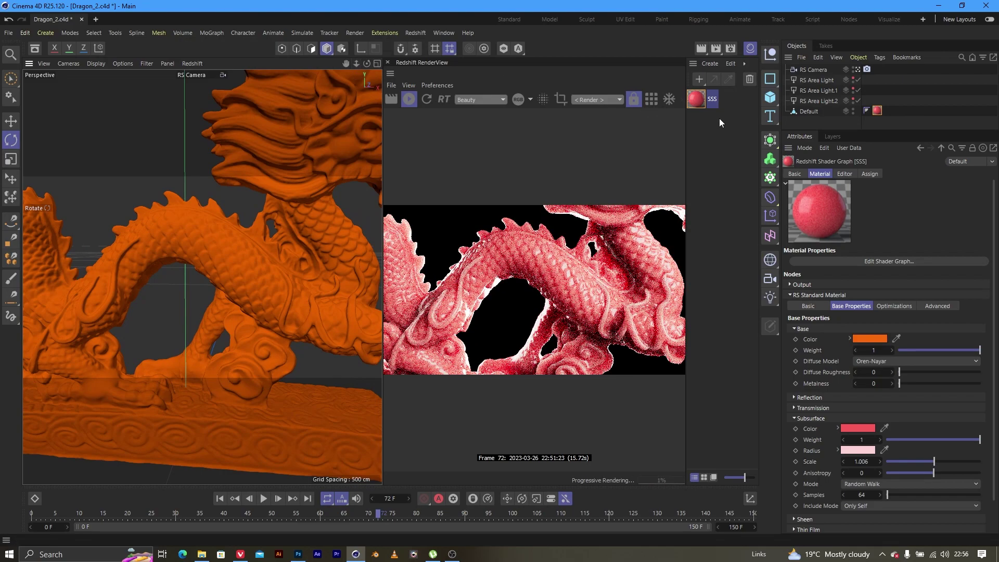
pyautogui.doubleClick(697, 100)
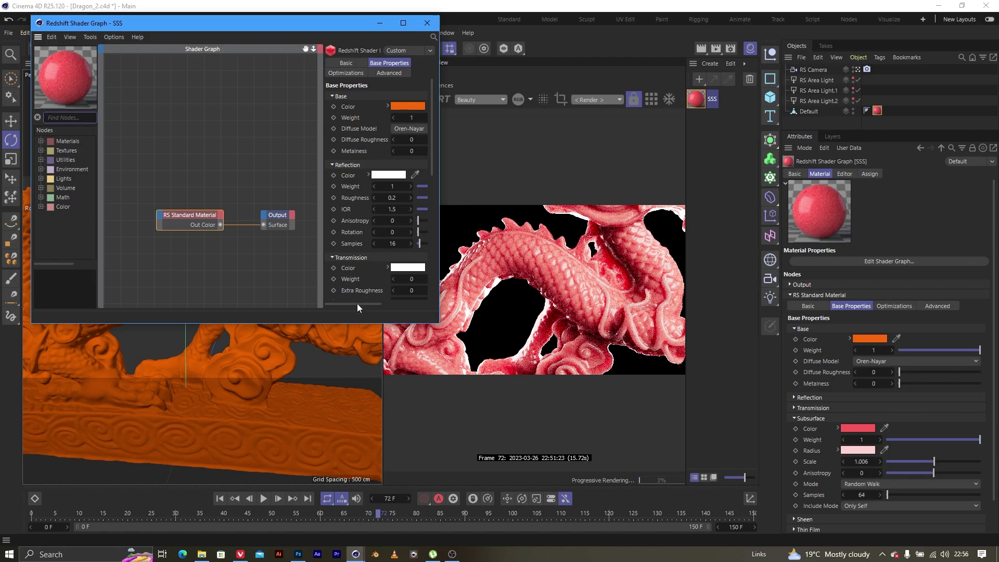
pyautogui.moveTo(357, 304); pyautogui.dragTo(395, 304)
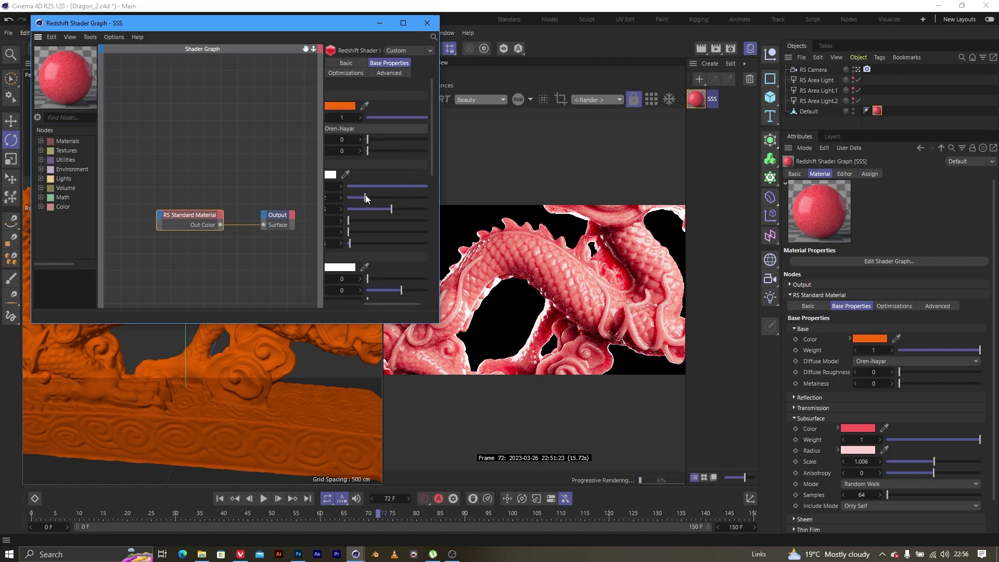
pyautogui.moveTo(365, 197); pyautogui.dragTo(398, 204)
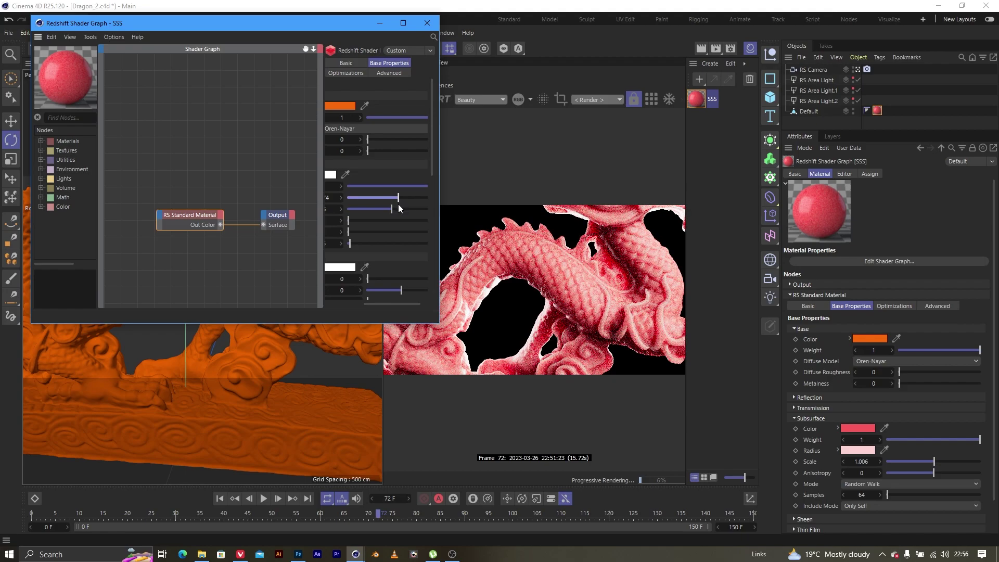
pyautogui.click(358, 13)
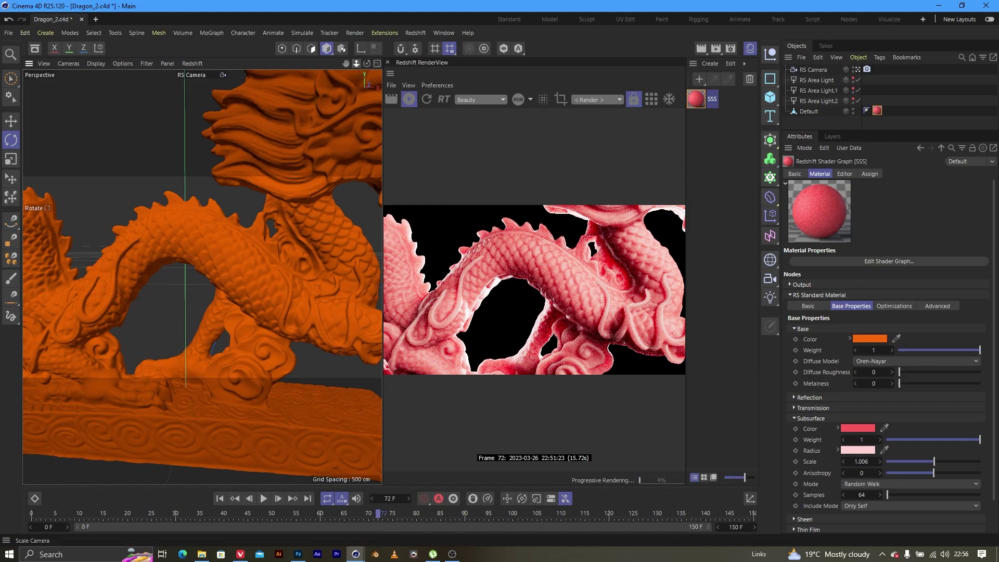
# Step: Zoom the camera in on the dragon, then back out to frame the whole sculpture
pyautogui.moveTo(357, 63)
pyautogui.mouseDown()
pyautogui.moveTo(403, 66)
pyautogui.moveTo(368, 61)
pyautogui.mouseUp()
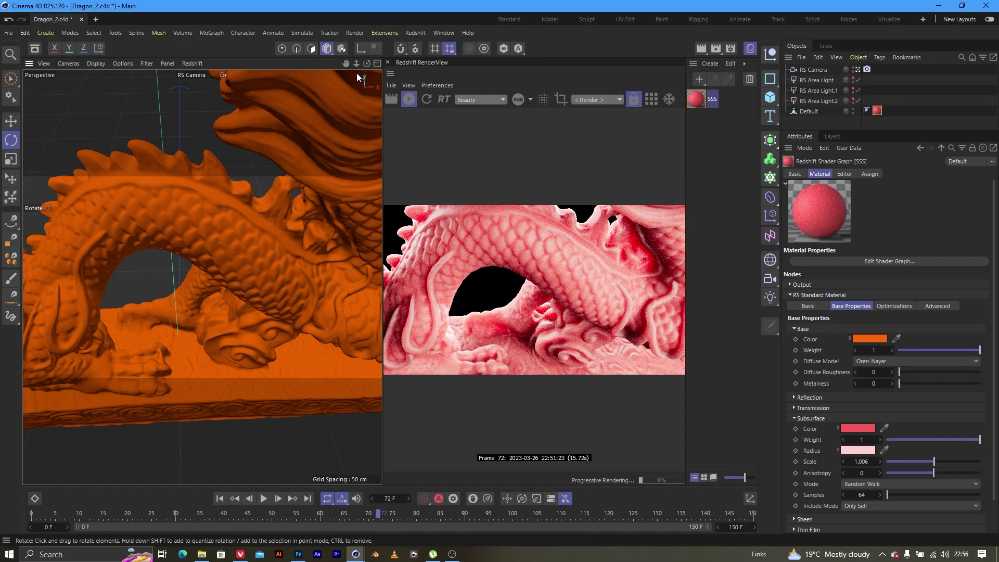
pyautogui.moveTo(357, 63); pyautogui.dragTo(402, 66)
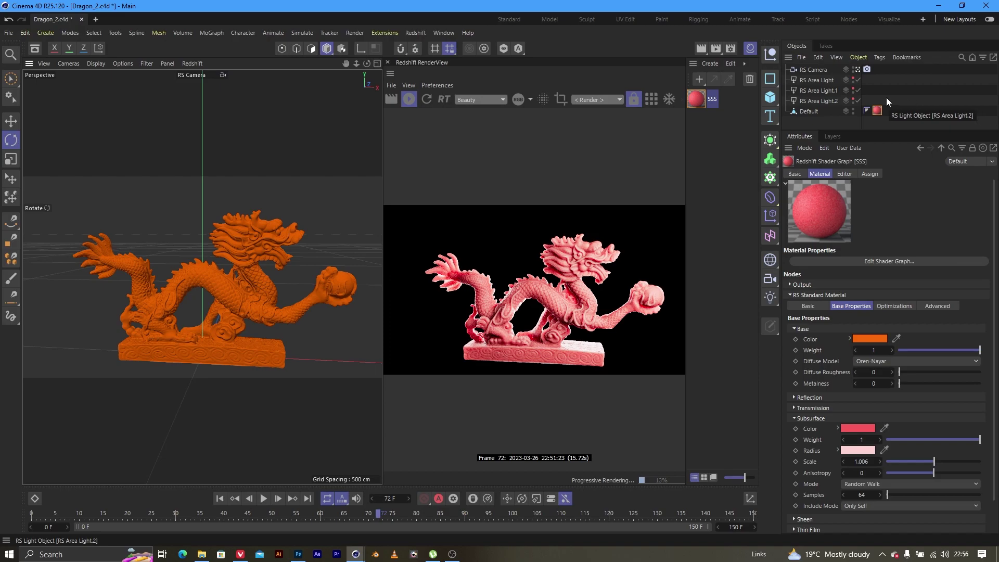
# Step: Disable RS Area Light.1 and RS Area Light.2 so only the backlight illuminates the dragon
pyautogui.click(858, 80)
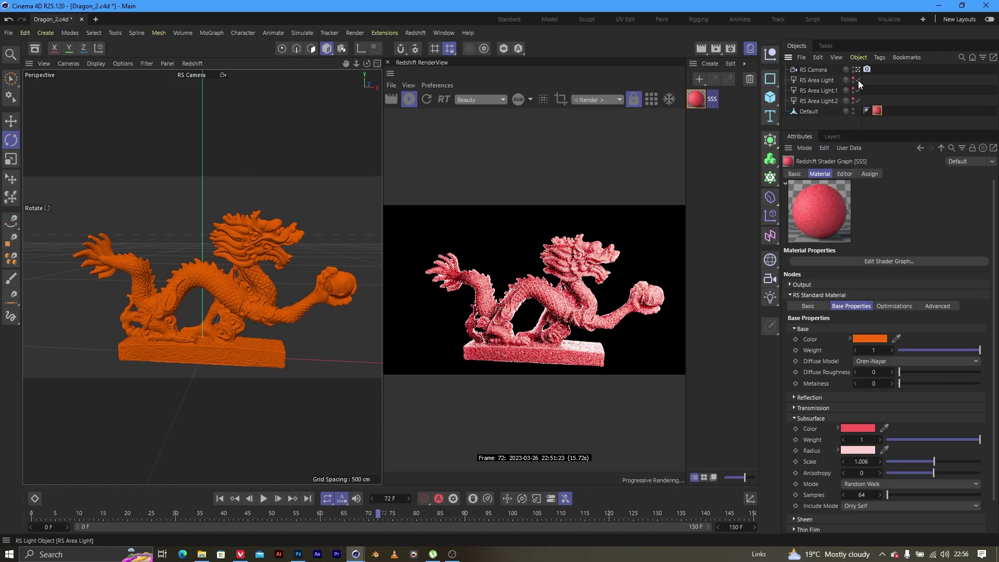
pyautogui.click(857, 91)
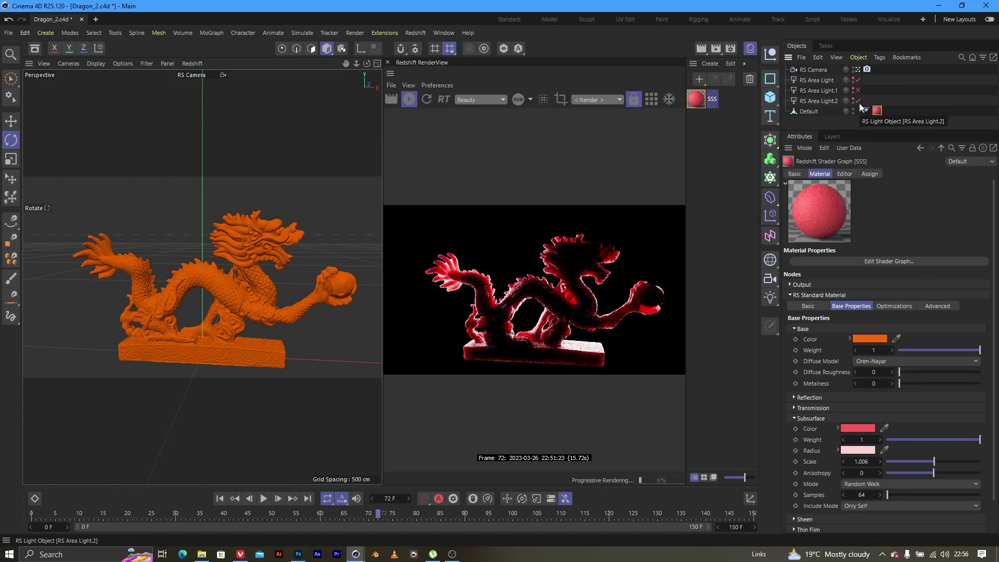
pyautogui.click(858, 101)
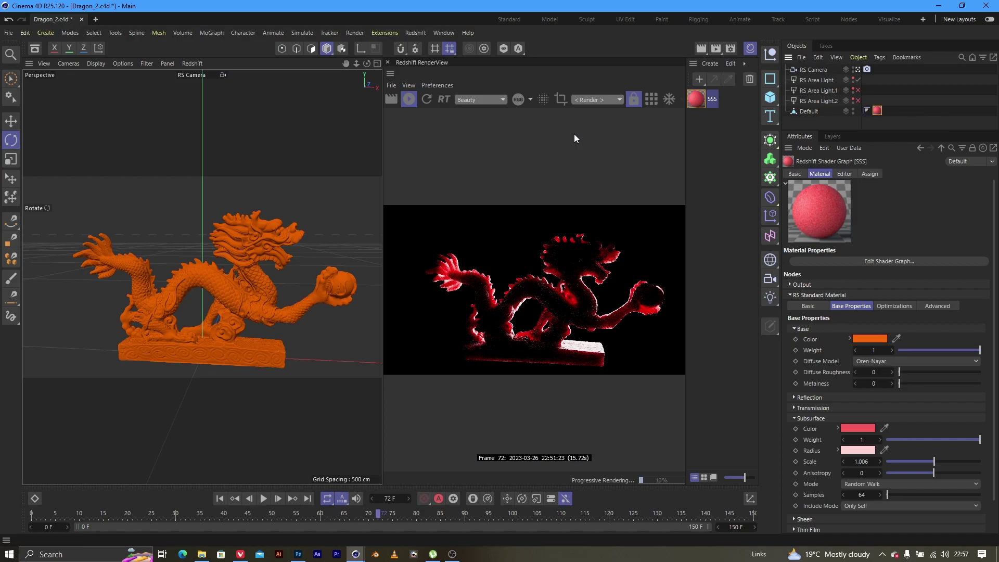
pyautogui.moveTo(367, 63); pyautogui.dragTo(322, 70)
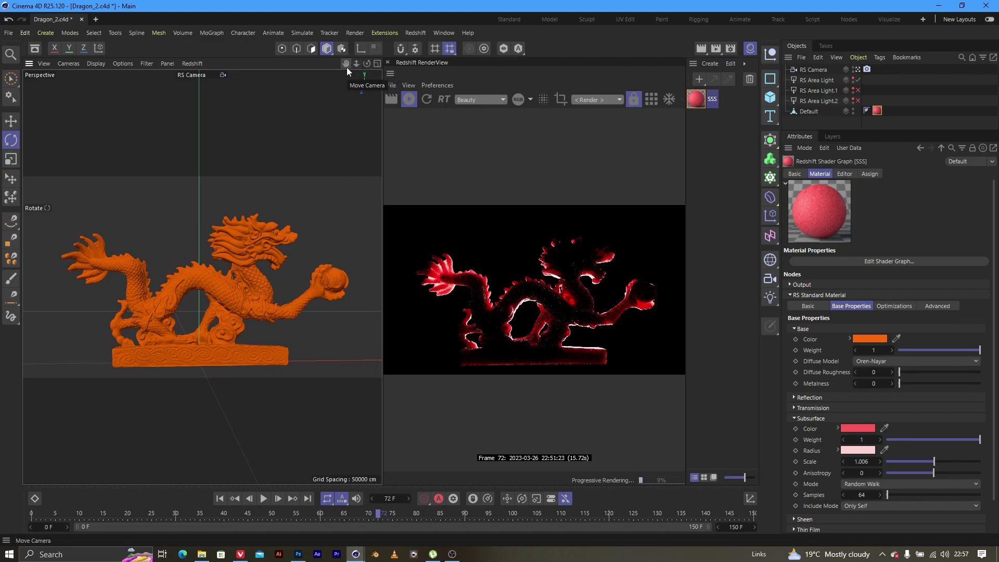
# Step: Pan to recentre the dragon, then orbit the camera for a side-on view of its red glowing silhouette
pyautogui.moveTo(346, 67); pyautogui.dragTo(356, 60)
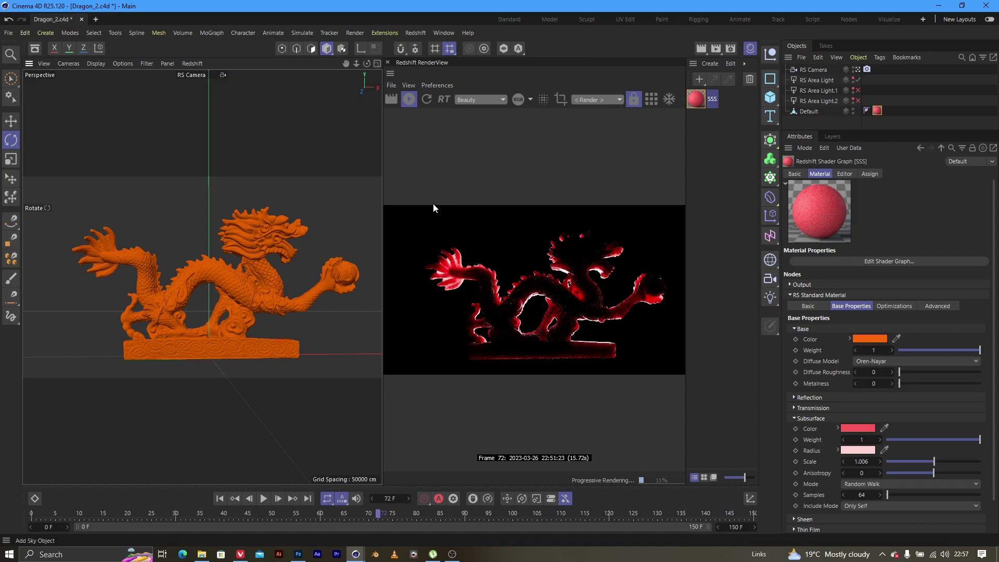
pyautogui.moveTo(366, 63); pyautogui.dragTo(348, 75)
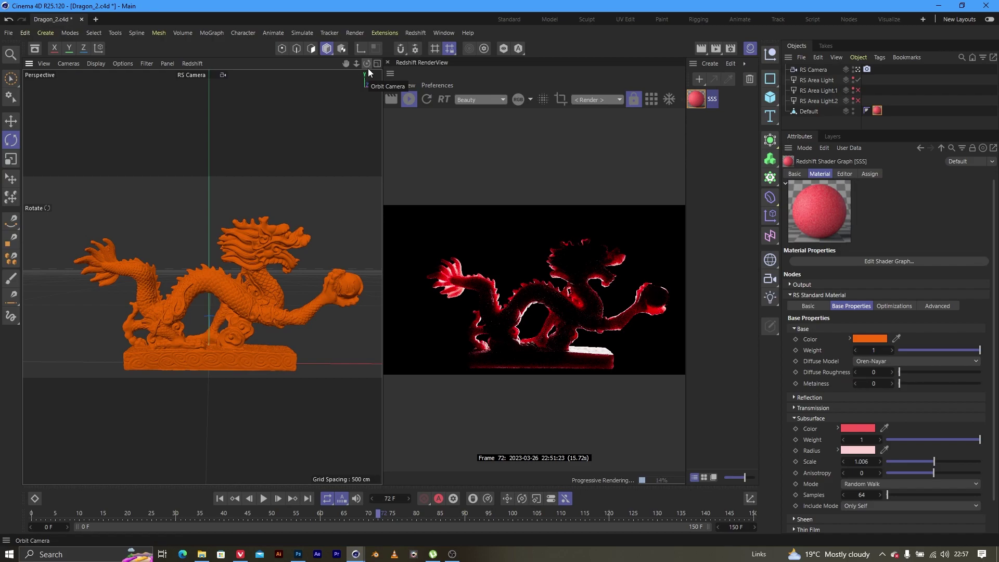
pyautogui.moveTo(368, 67); pyautogui.dragTo(338, 63)
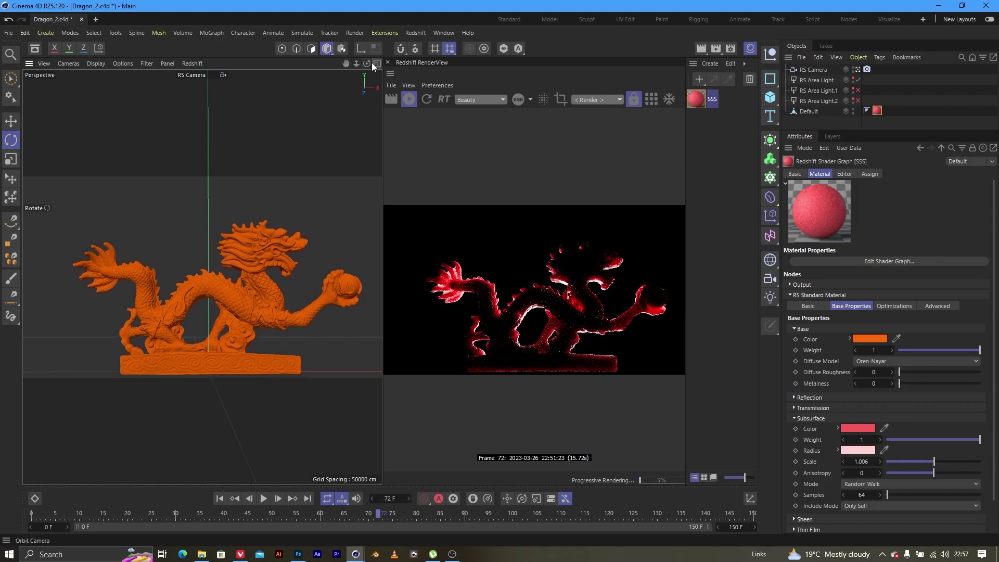